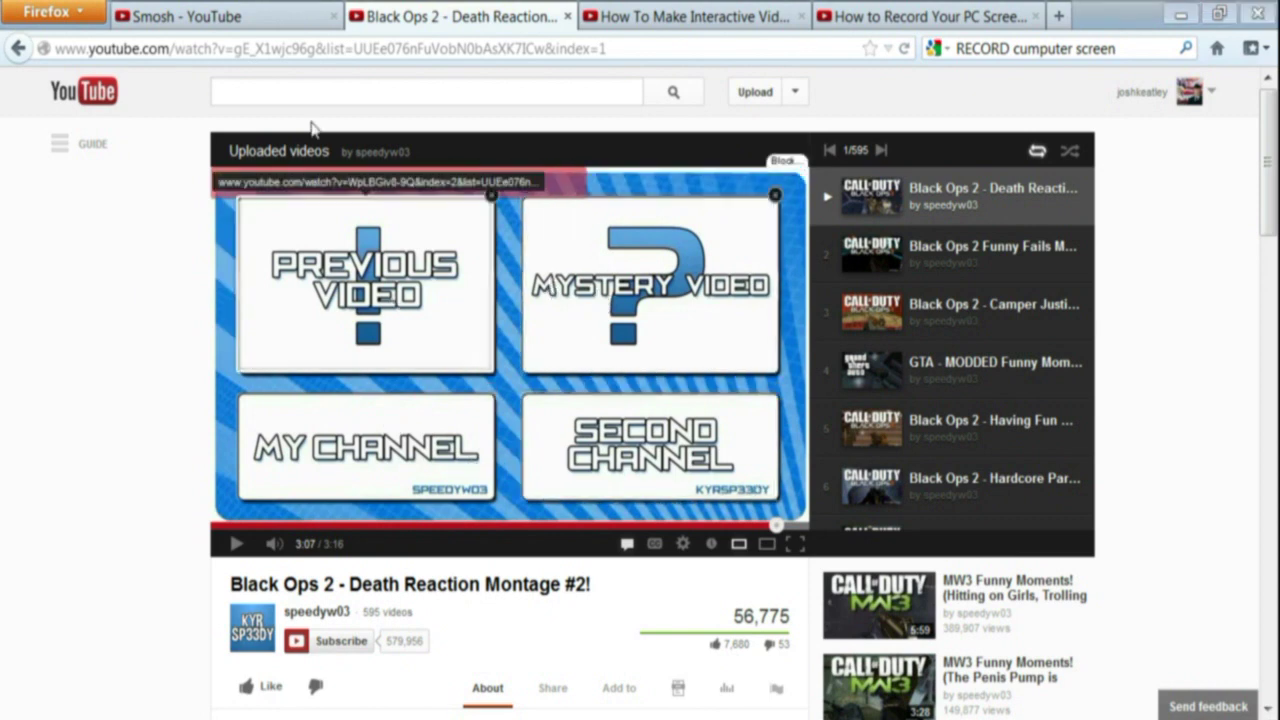
Switch to the 'Smosh - YouTube' browser tab
{"action": "left_click", "coordinate": [228, 16]}
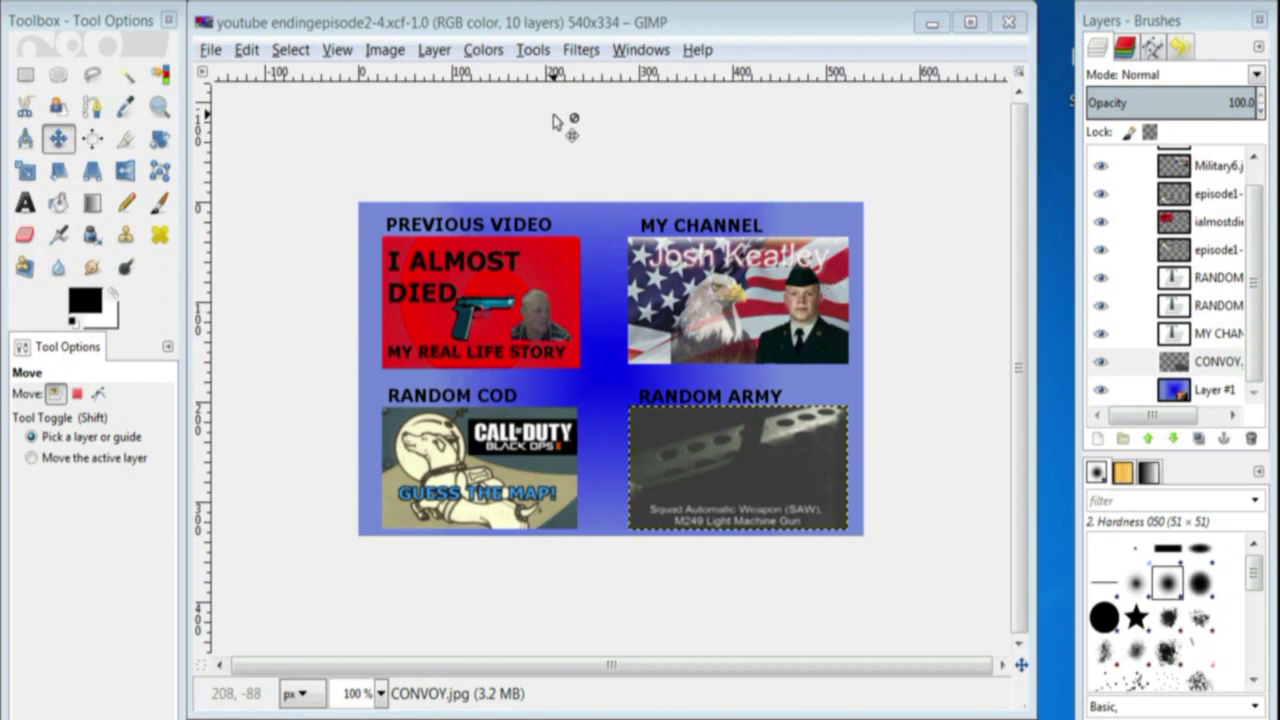
Open GIMP's Scale Image dialog (Alt+I, S) for the 540×334 end card
{"action": "key", "text": "alt+i"}
{"action": "key", "text": "s"}
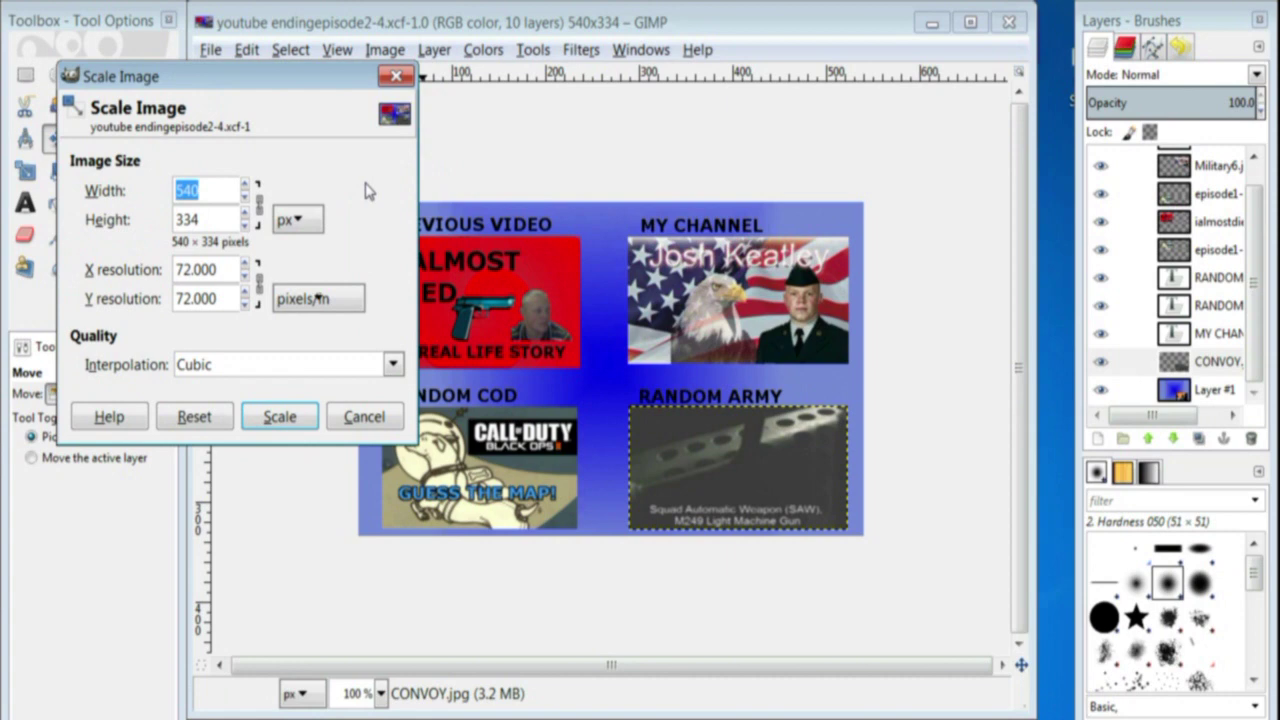
Cancel scaling to keep the end card at 540×334, then switch to the saved JPEG
{"action": "left_click", "coordinate": [366, 416]}
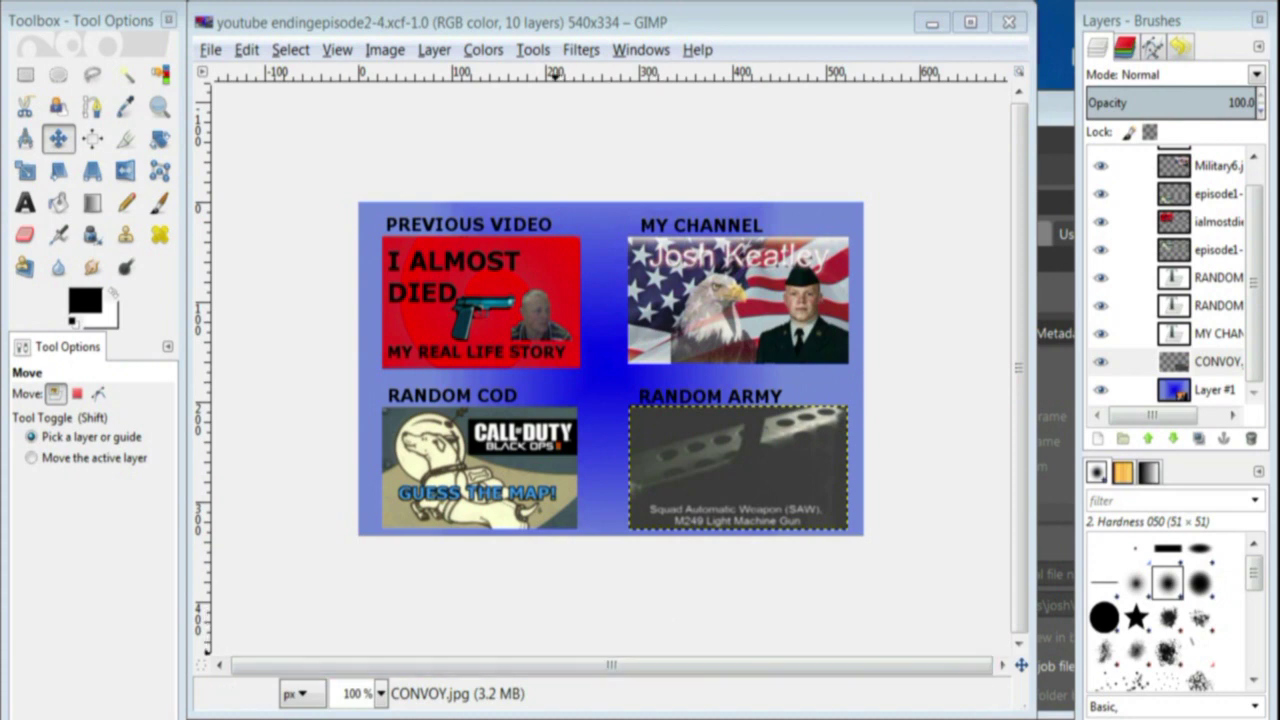
{"action": "key", "text": "alt+Tab"}
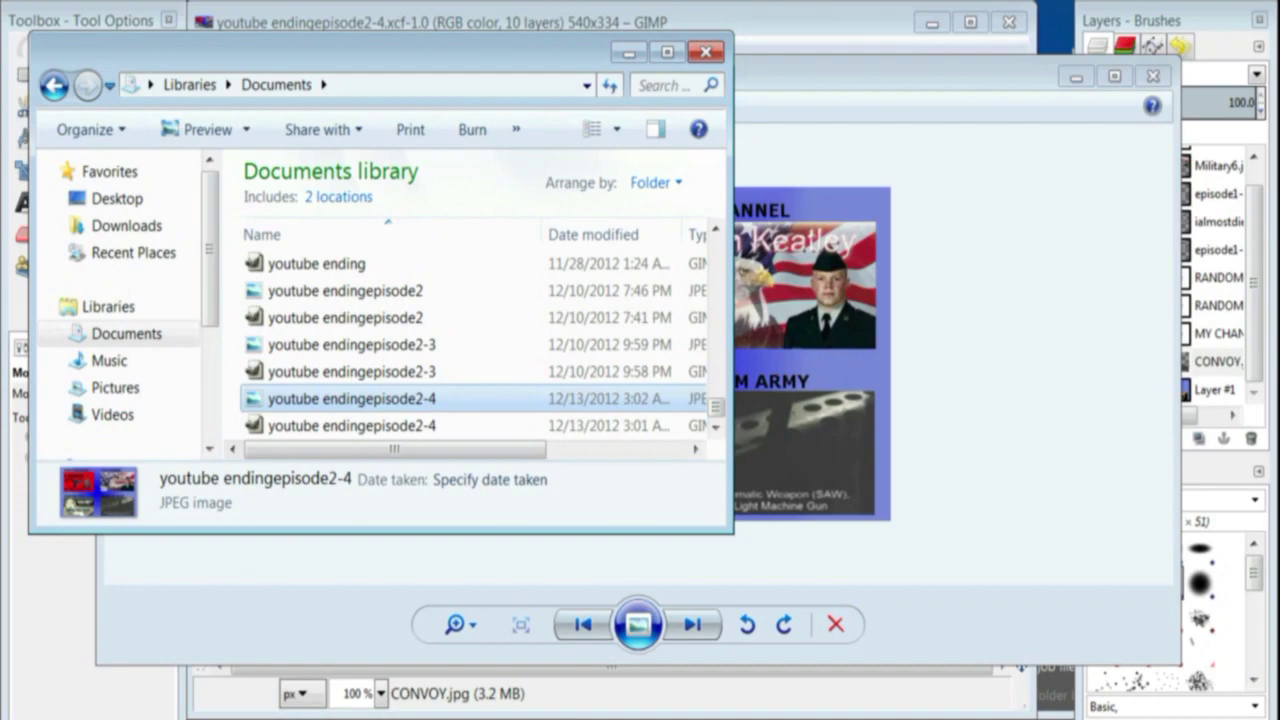
Bring Pinnacle Studio forward from the taskbar
{"action": "left_click", "coordinate": [430, 665]}
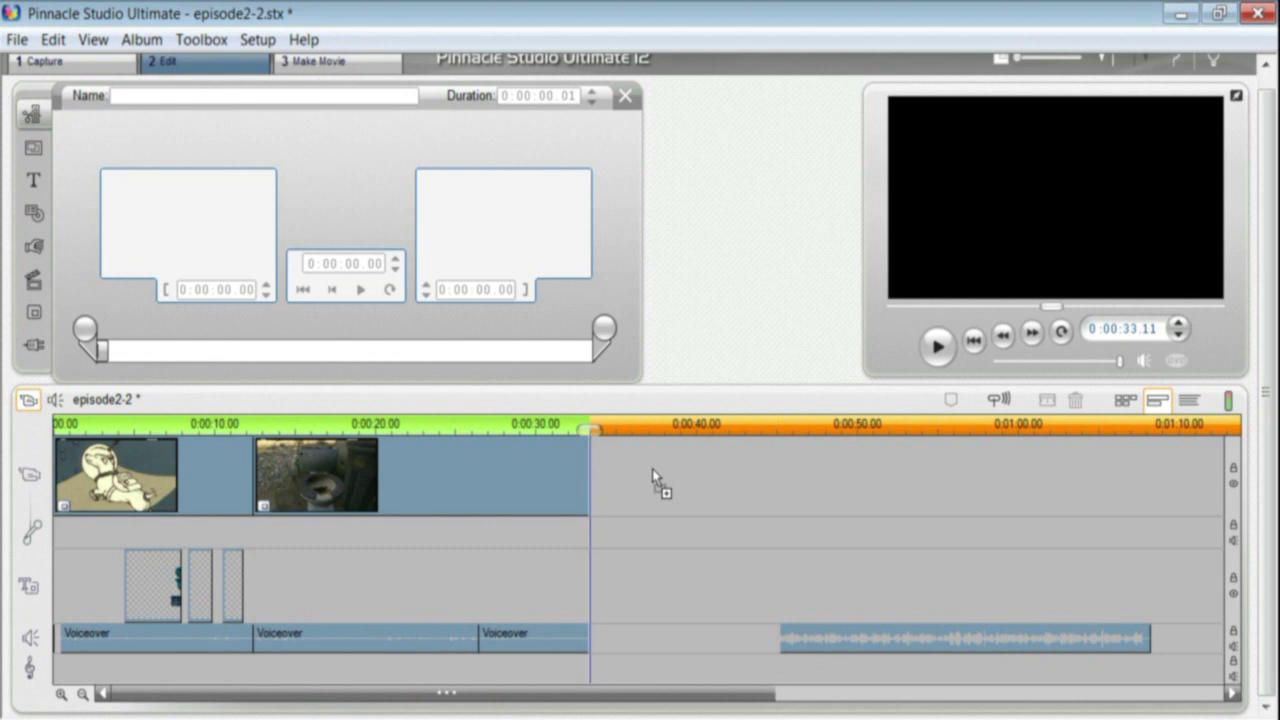
Add youtube endingepisode2-4.jpg to the video track, butted against the last clip
{"action": "left_click_drag", "start_coordinate": [652, 469], "coordinate": [731, 607]}
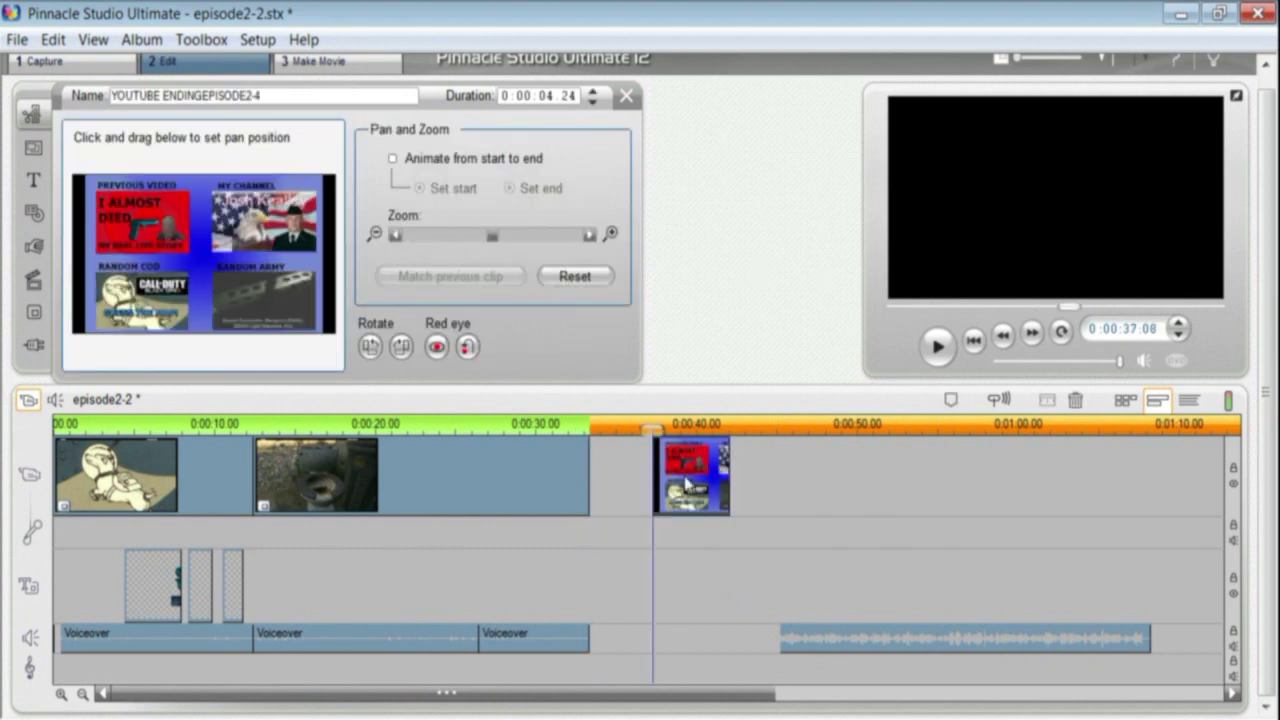
{"action": "left_click_drag", "start_coordinate": [686, 484], "coordinate": [622, 490]}
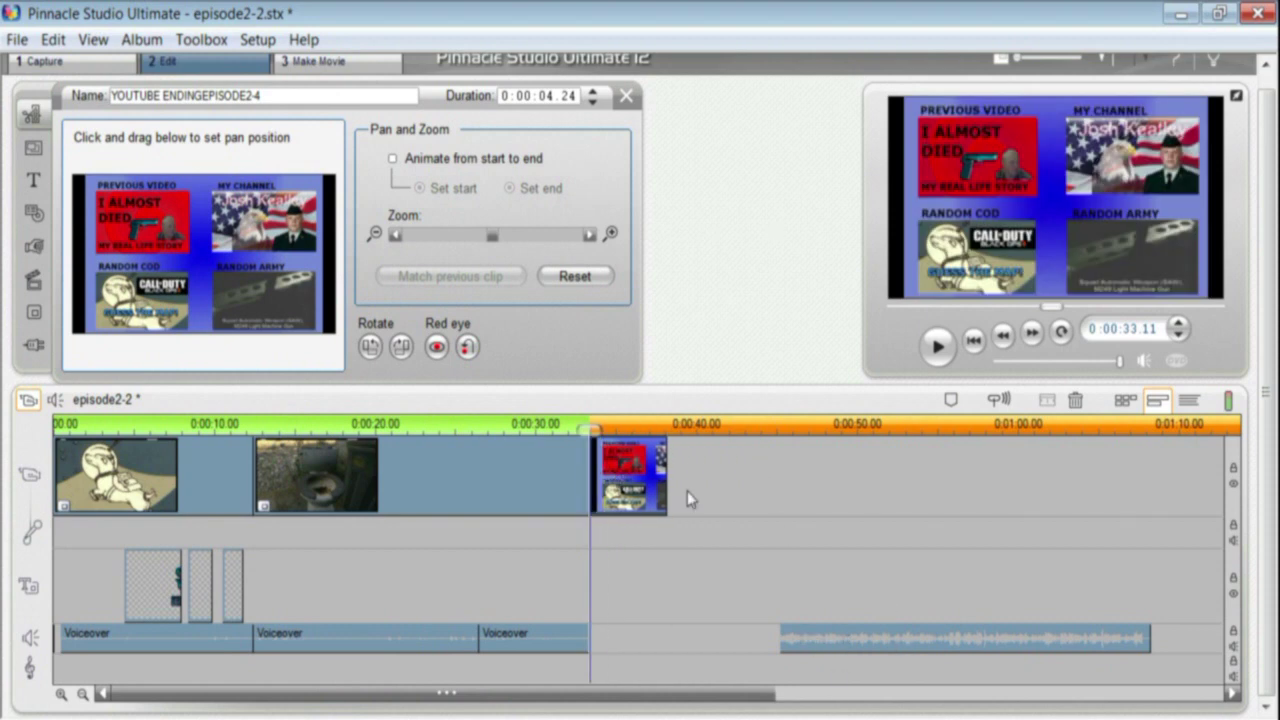
{"action": "left_click", "coordinate": [884, 631]}
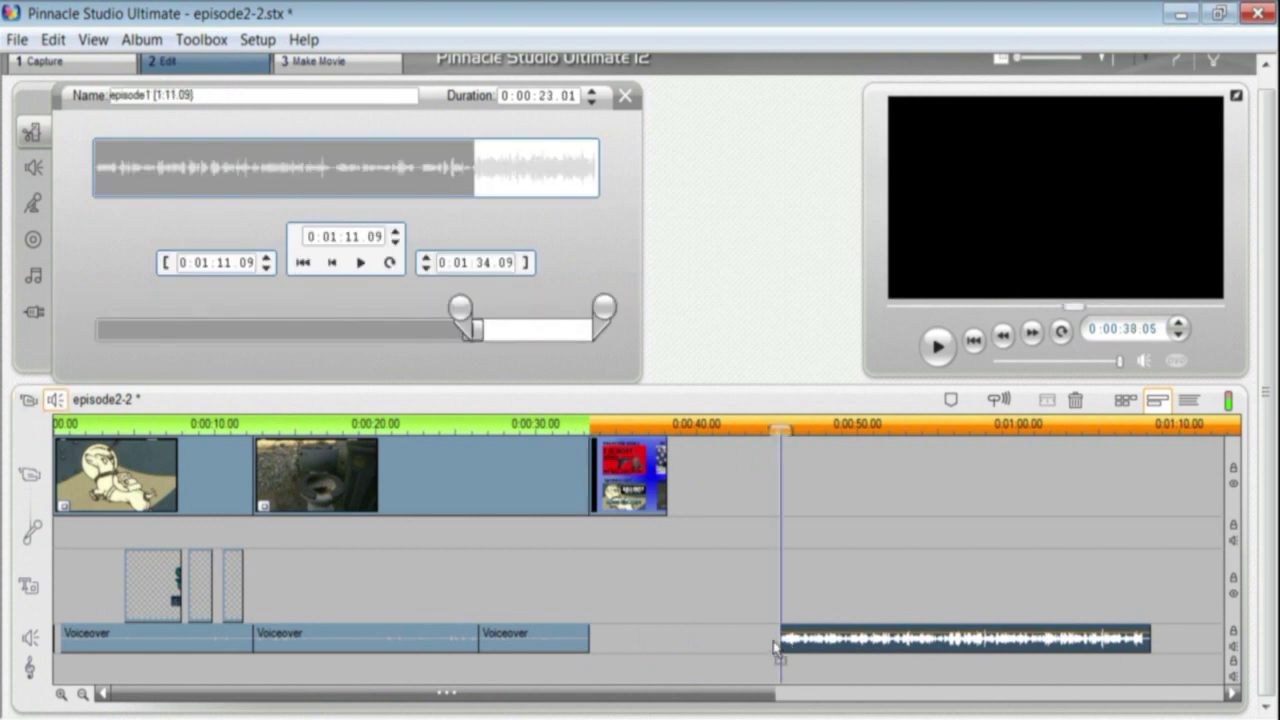
Align the music with the end card's start and stretch the end card to about 0:00:23.22
{"action": "left_click_drag", "start_coordinate": [772, 648], "coordinate": [700, 651]}
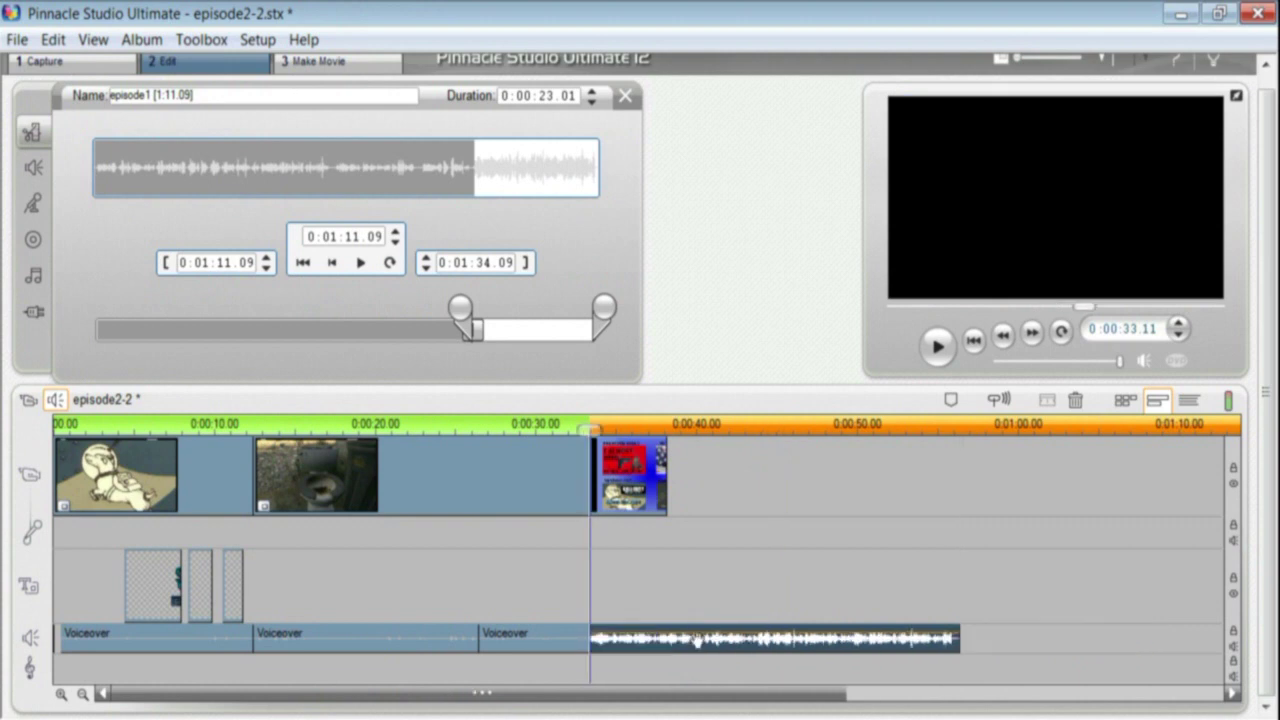
{"action": "left_click", "coordinate": [650, 484]}
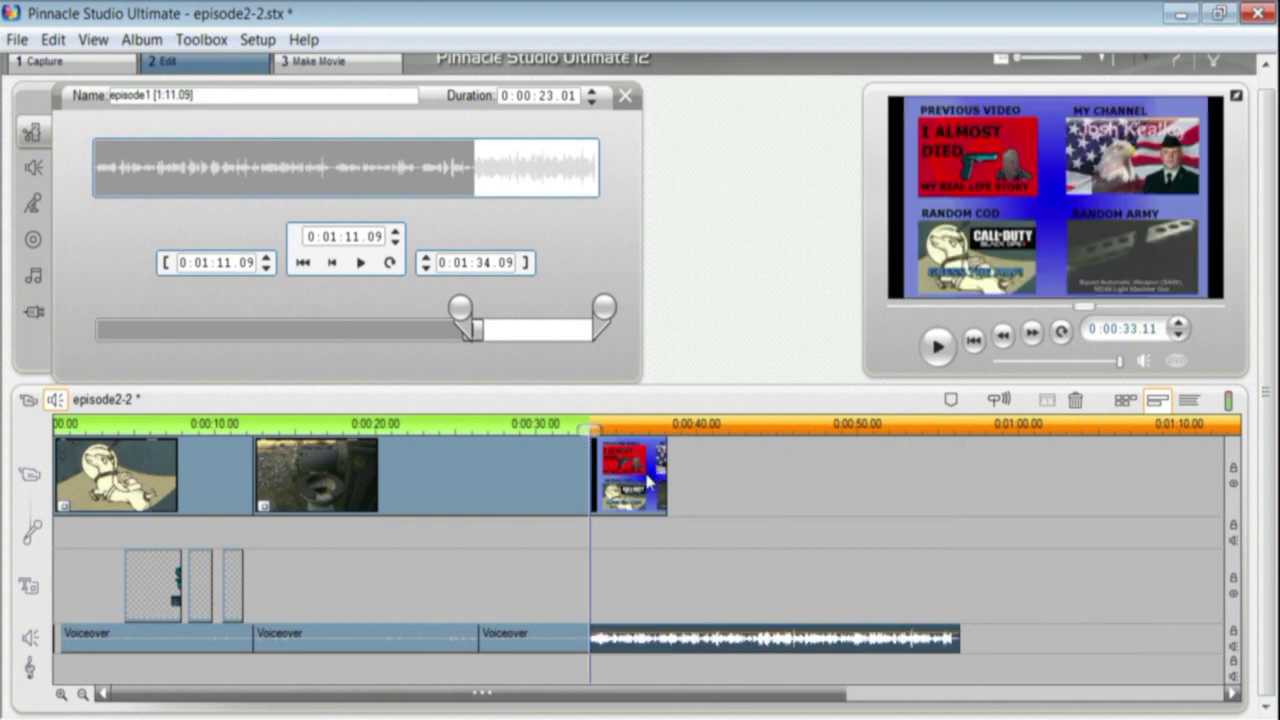
{"action": "double_click", "coordinate": [650, 484]}
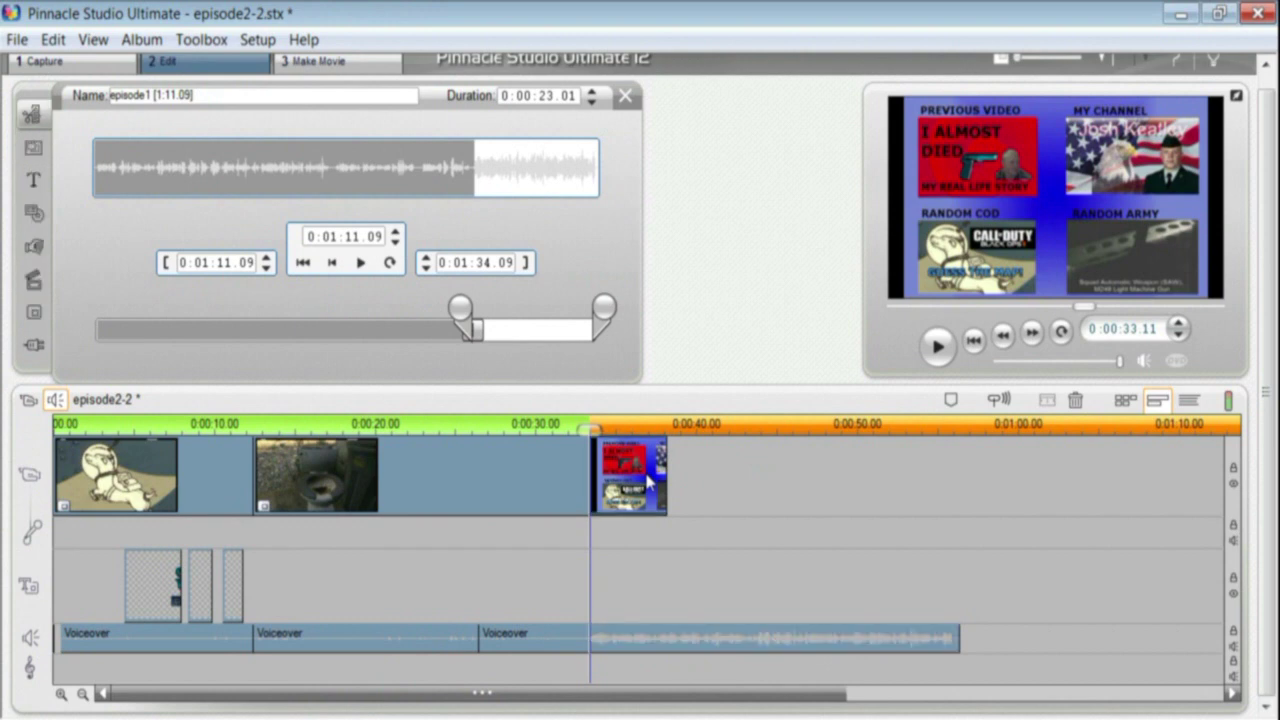
{"action": "left_click_drag", "start_coordinate": [663, 473], "coordinate": [971, 492]}
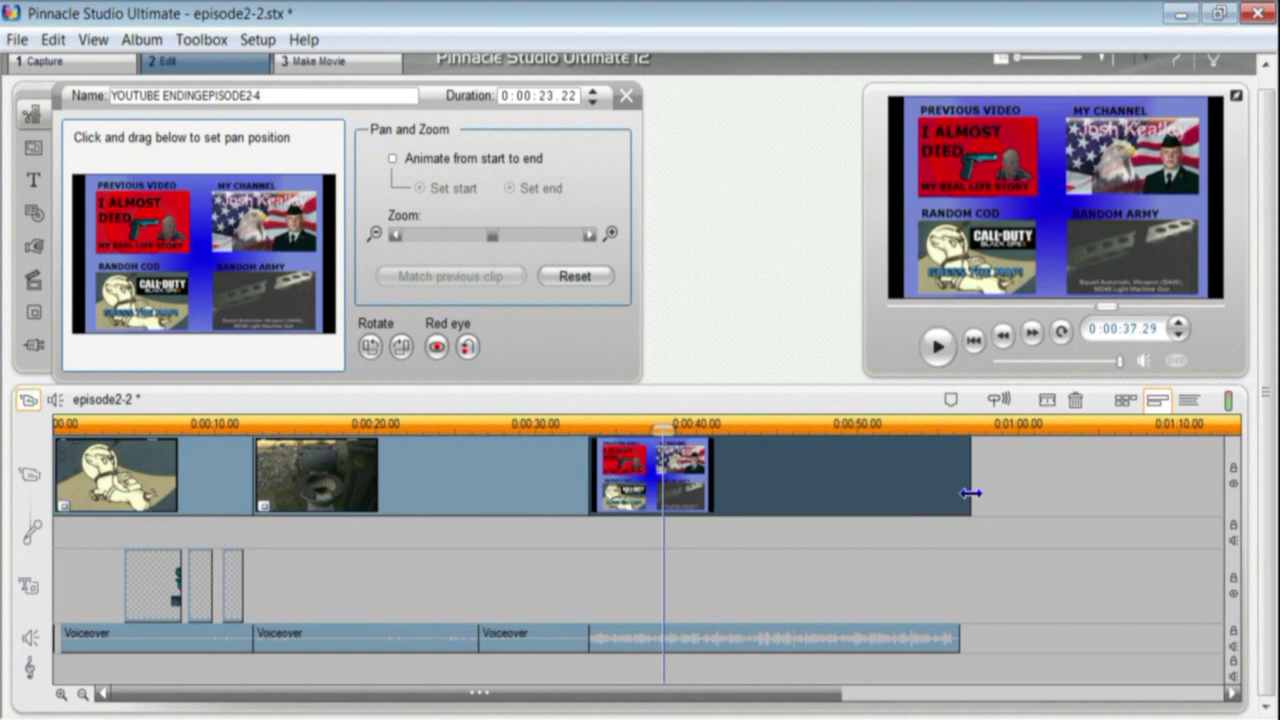
Move the playhead to the end of the lengthened end card
{"action": "left_click", "coordinate": [971, 492]}
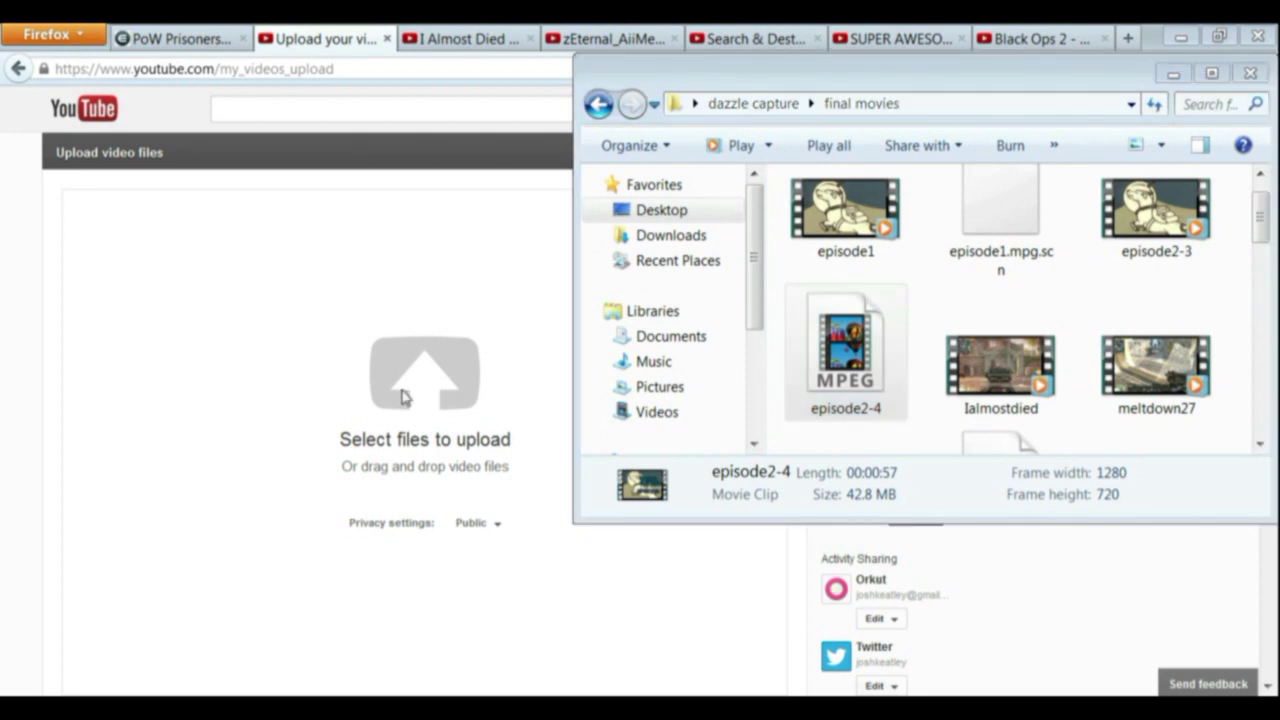
Drag the episode2-4 video from final movies into YouTube's upload box
{"action": "left_click_drag", "start_coordinate": [402, 397], "coordinate": [390, 392]}
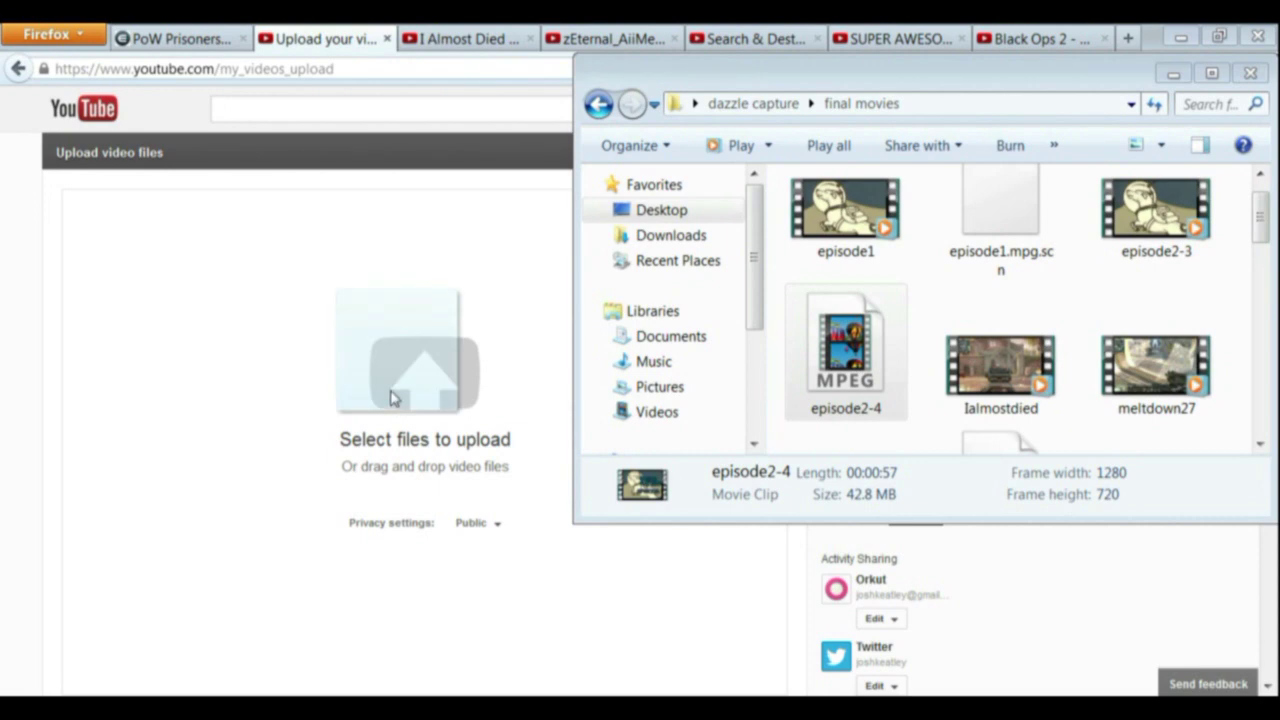
{"action": "left_click_drag", "start_coordinate": [392, 398], "coordinate": [394, 398]}
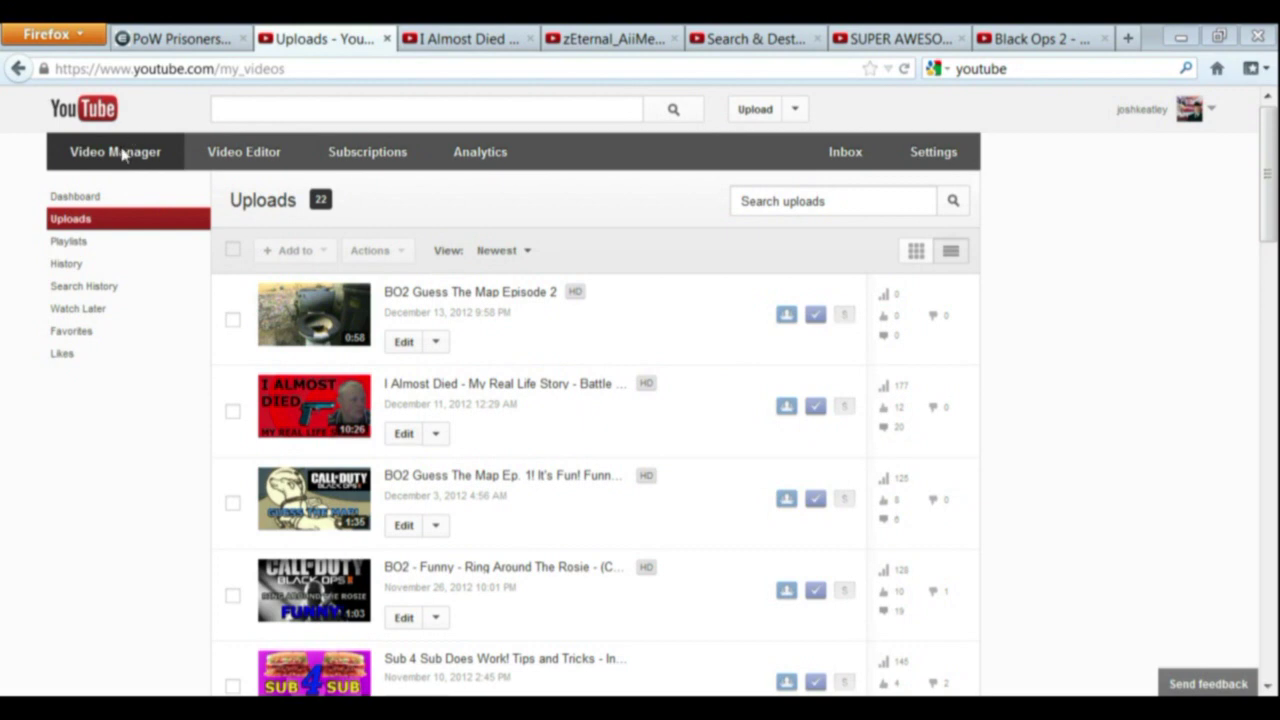
Open 'BO2 Guess The Map Episode 2' for editing and go to its annotations editor
{"action": "left_click", "coordinate": [404, 343]}
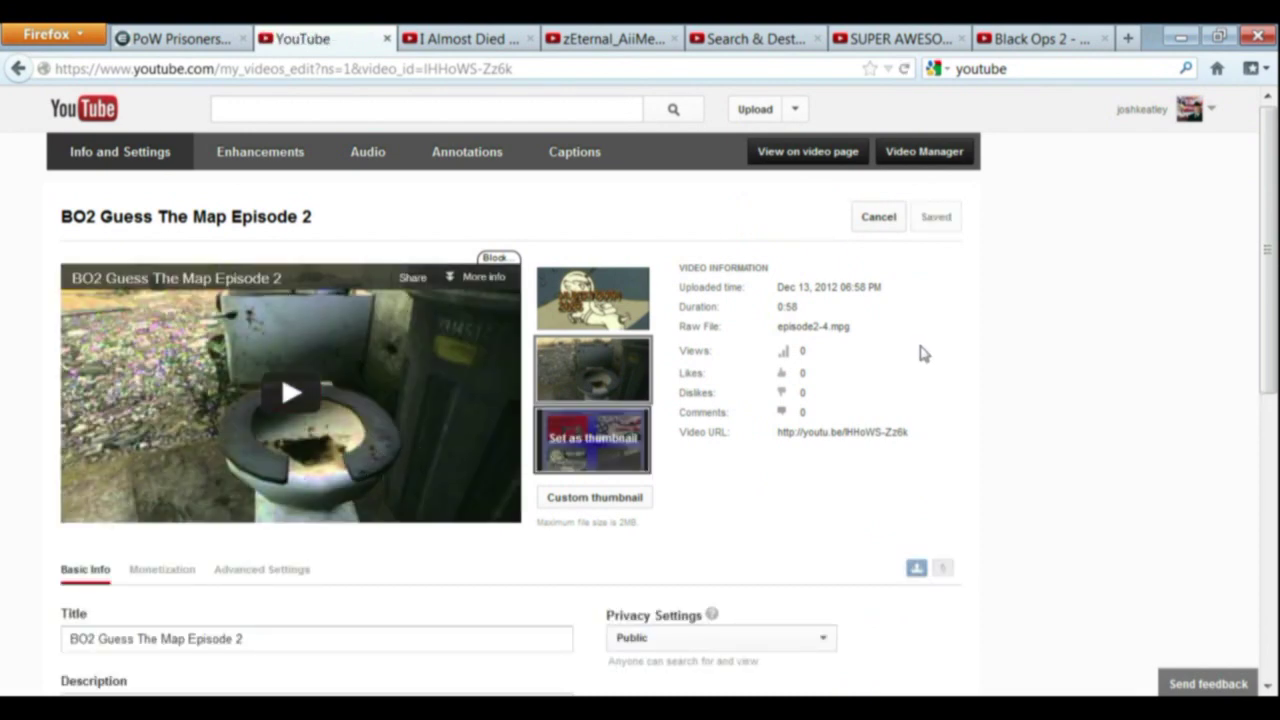
{"action": "left_click", "coordinate": [472, 158]}
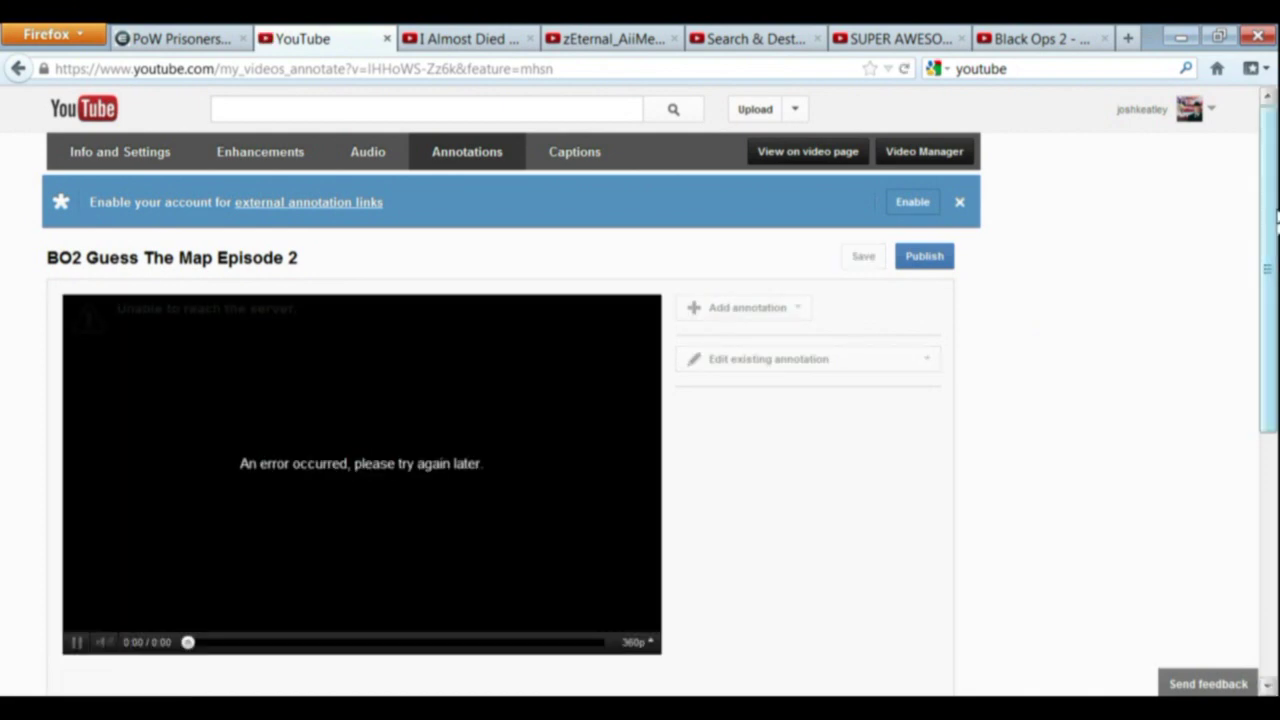
Play the video in the annotations editor, then scrub to 0:34 where the end card starts
{"action": "left_click_drag", "start_coordinate": [1276, 220], "coordinate": [1265, 269]}
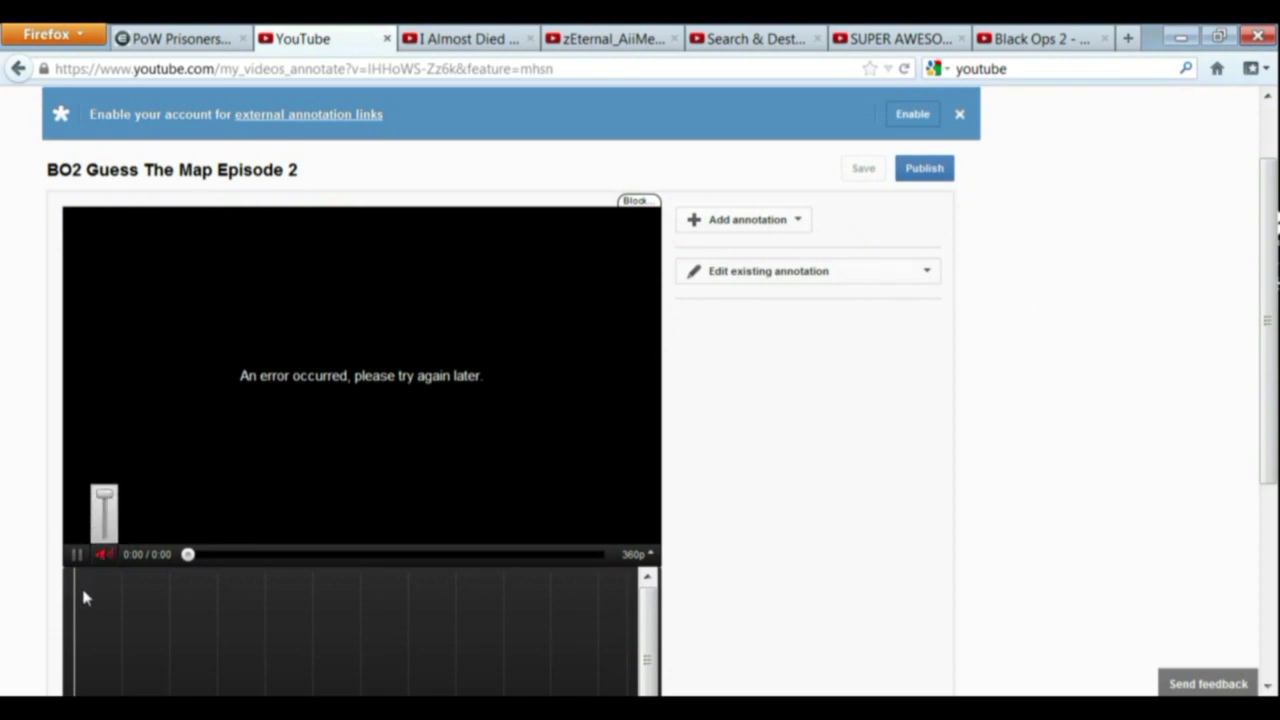
{"action": "left_click_drag", "start_coordinate": [190, 555], "coordinate": [207, 555]}
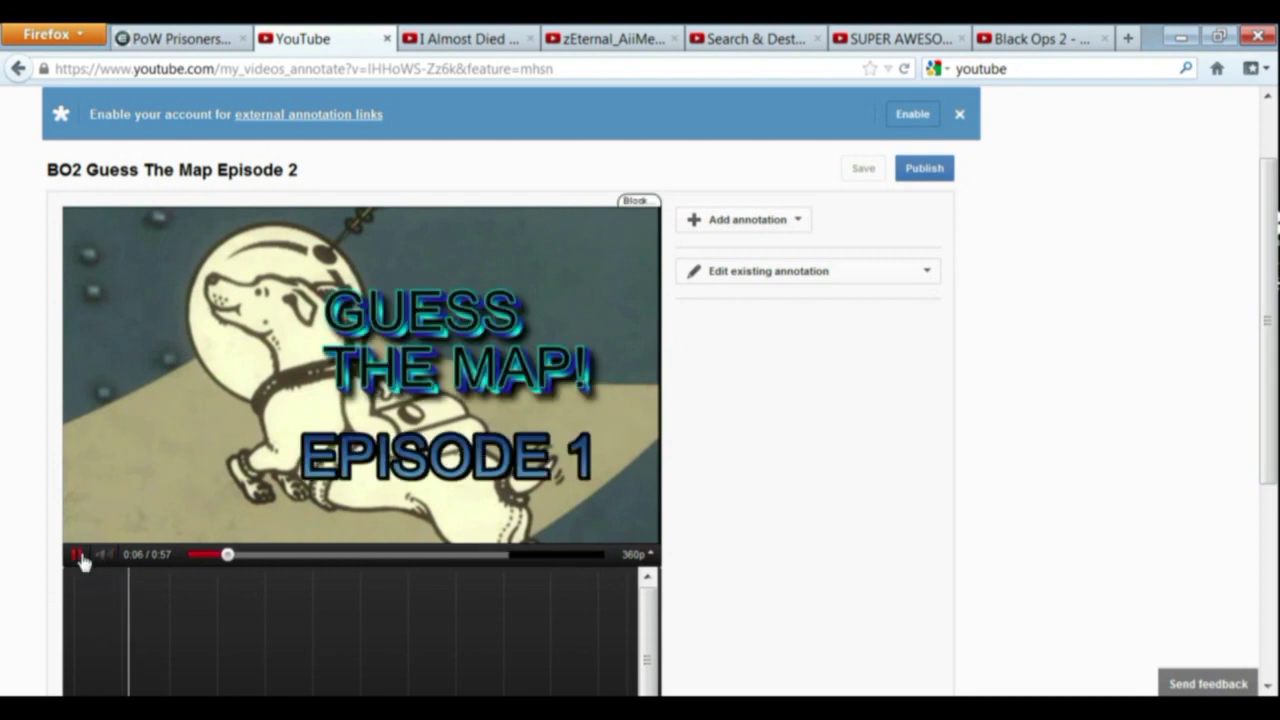
{"action": "left_click", "coordinate": [80, 556]}
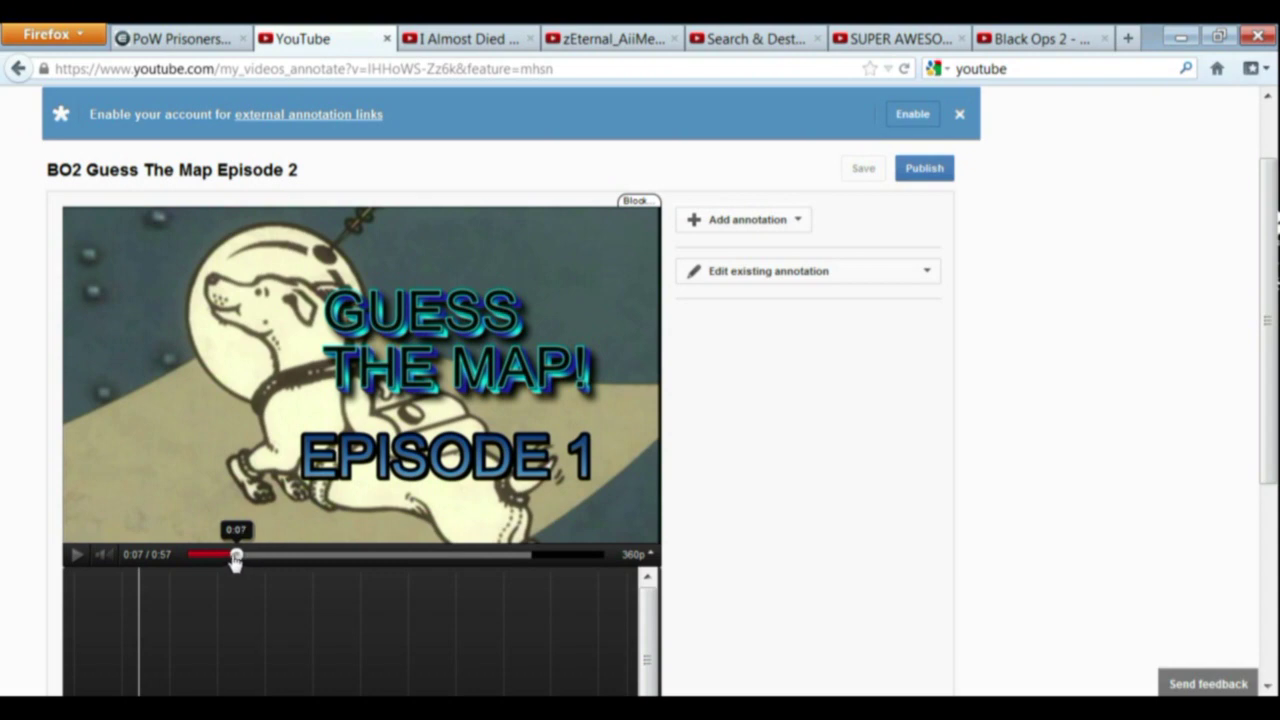
{"action": "left_click_drag", "start_coordinate": [235, 560], "coordinate": [517, 556]}
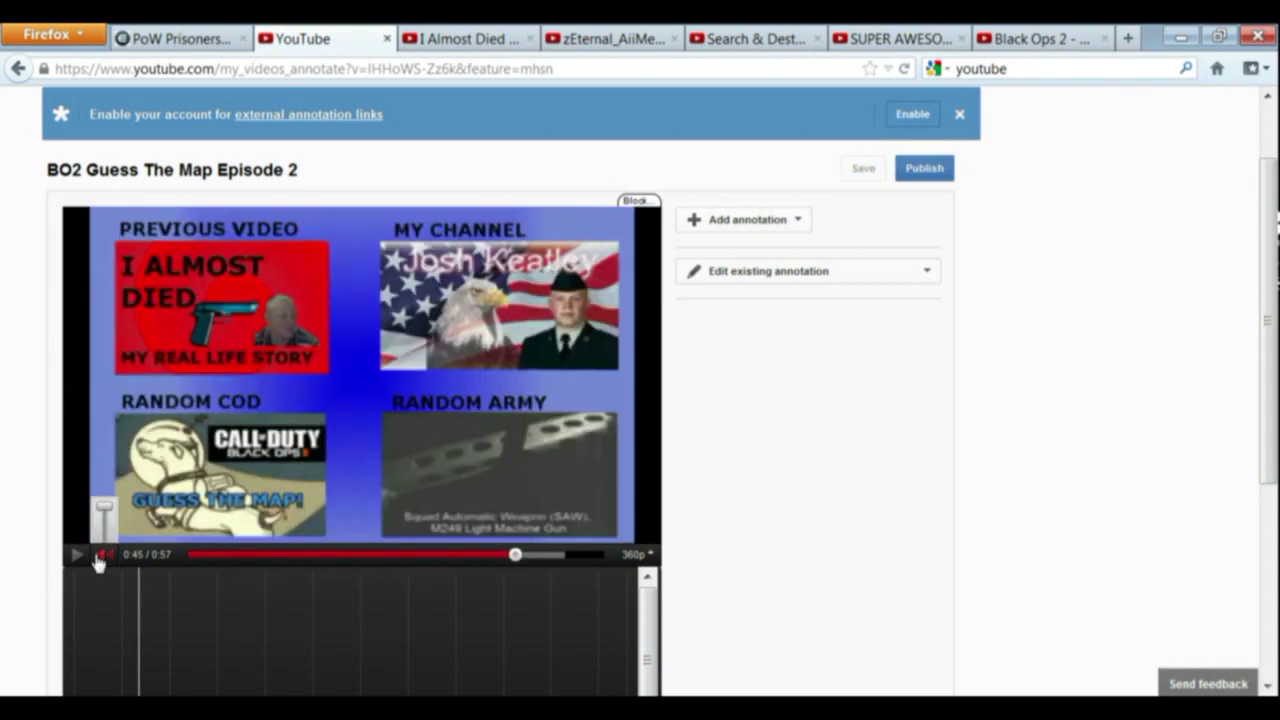
{"action": "left_click_drag", "start_coordinate": [516, 556], "coordinate": [481, 557]}
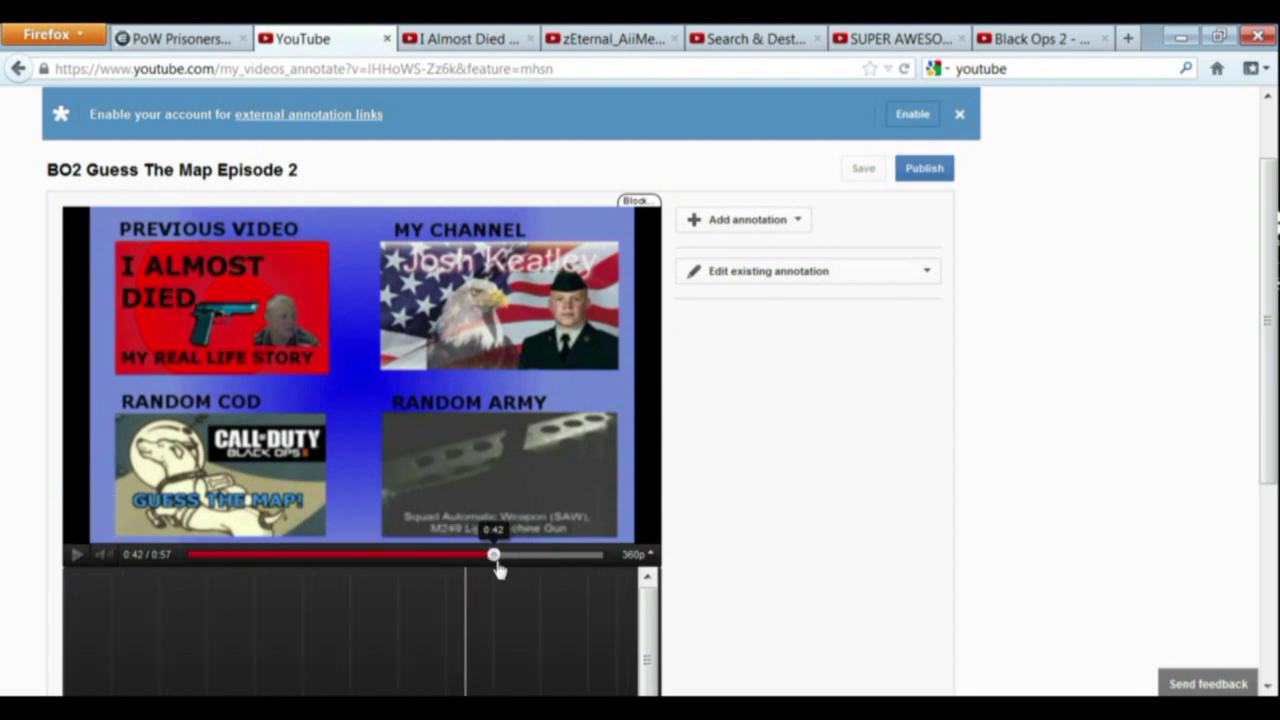
{"action": "left_click_drag", "start_coordinate": [494, 556], "coordinate": [433, 556]}
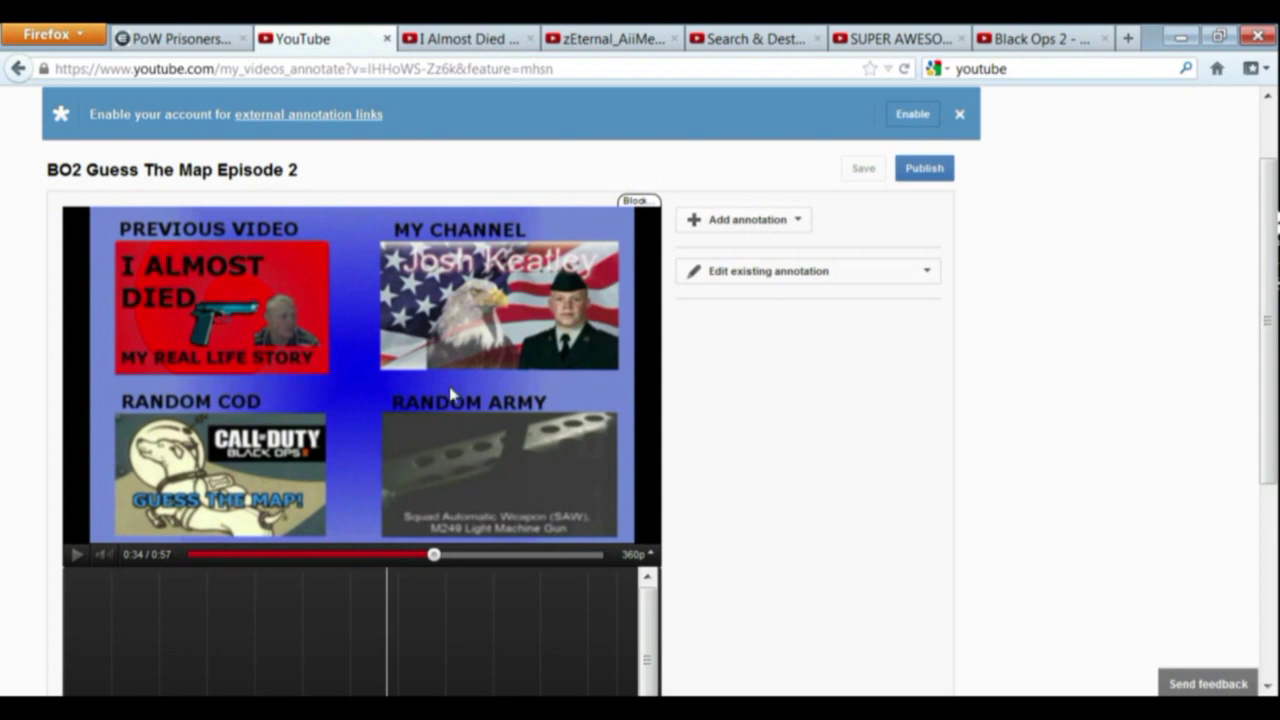
{"action": "scroll", "coordinate": [1268, 300], "scroll_direction": "up", "scroll_amount": 2}
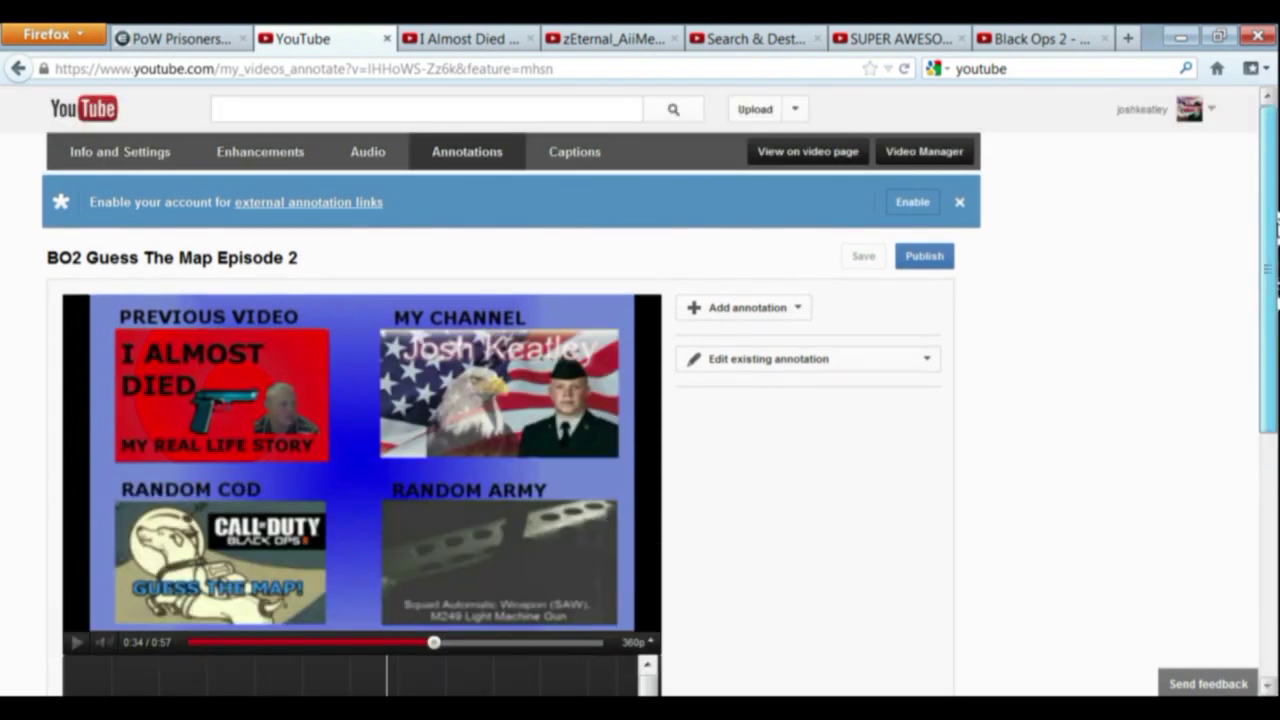
{"action": "scroll", "coordinate": [1197, 290], "scroll_direction": "down", "scroll_amount": 1}
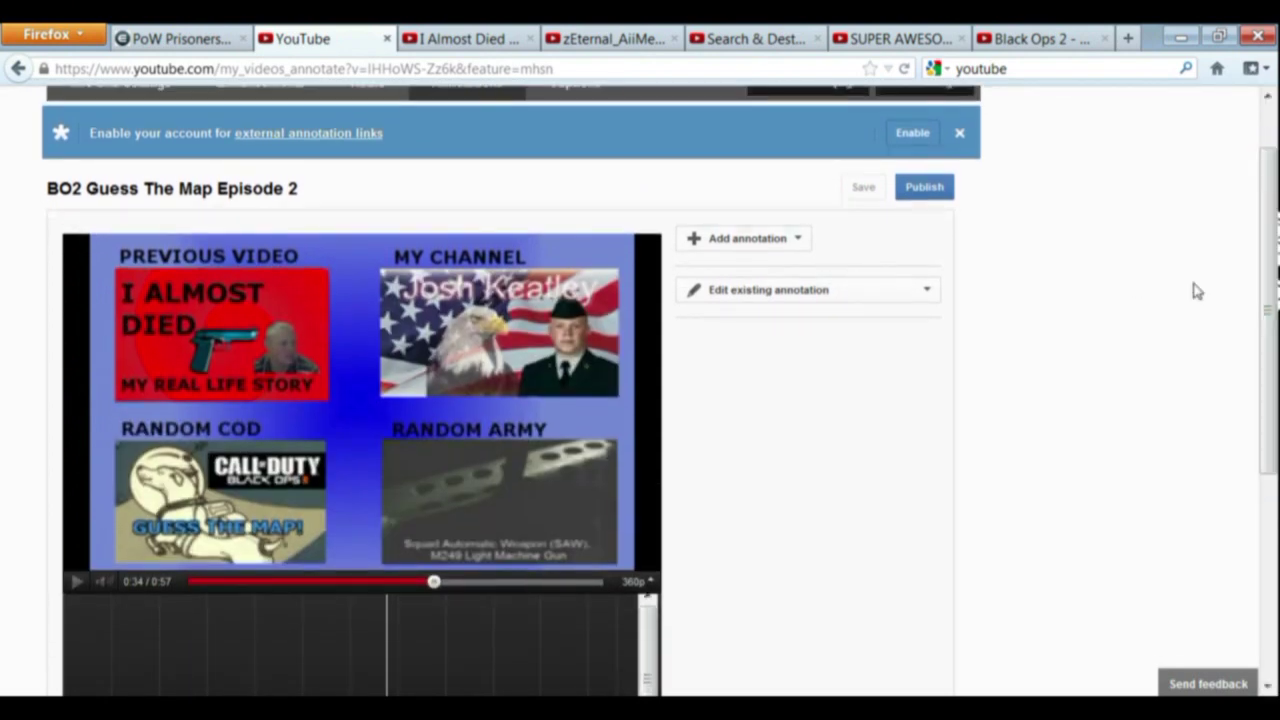
Add a spotlight annotation and size it over the PREVIOUS VIDEO 'I Almost Died' thumbnail
{"action": "left_click", "coordinate": [804, 246]}
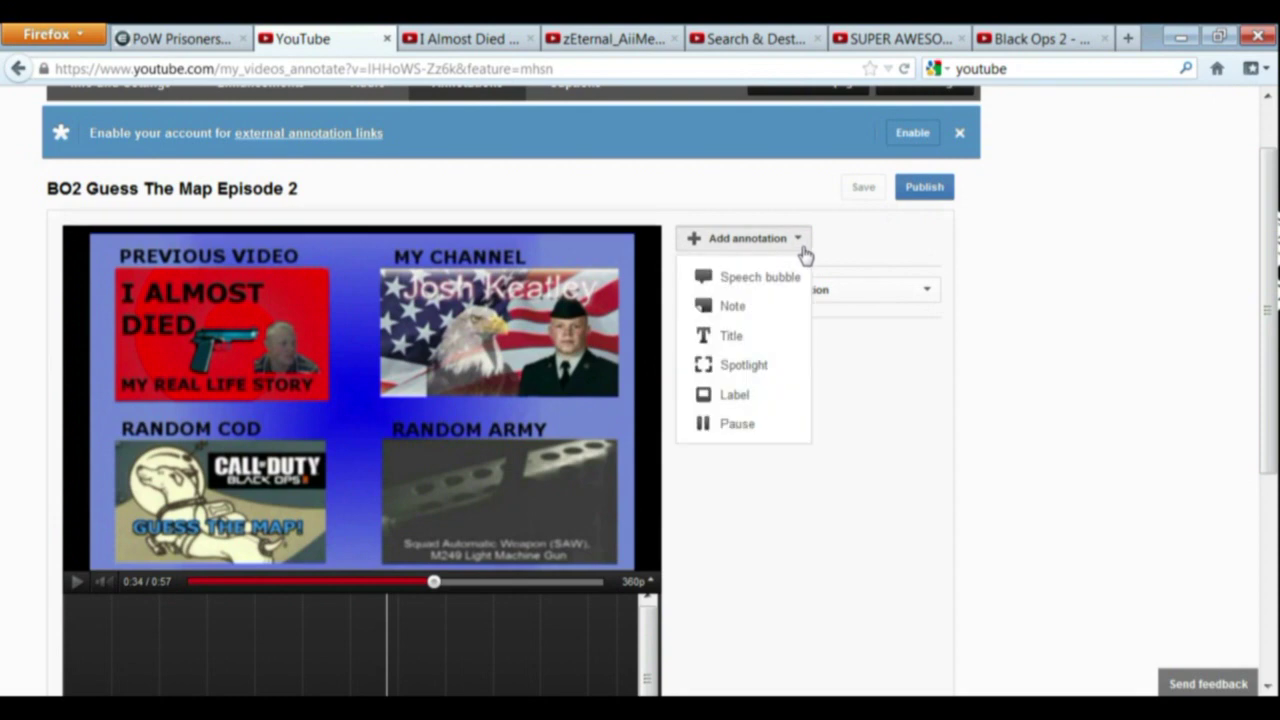
{"action": "left_click", "coordinate": [740, 372]}
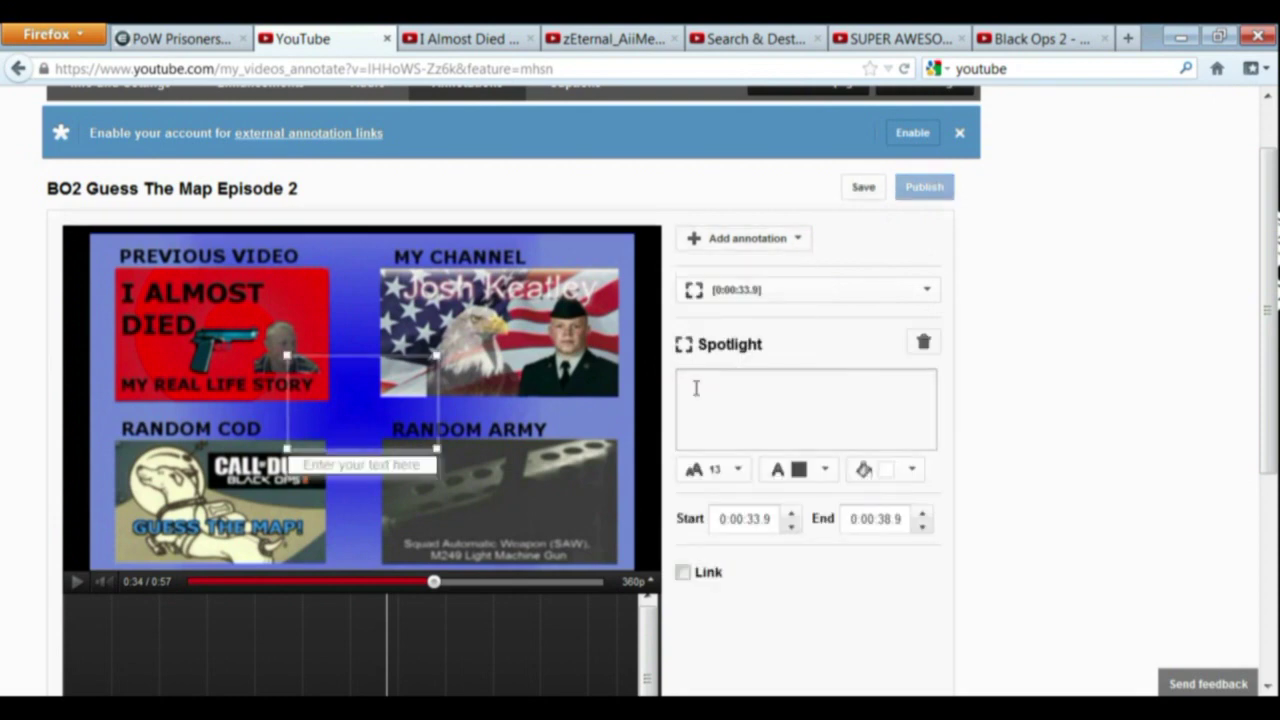
{"action": "mouse_move", "coordinate": [389, 428]}
{"action": "left_mouse_down"}
{"action": "mouse_move", "coordinate": [320, 384]}
{"action": "mouse_move", "coordinate": [276, 383]}
{"action": "left_mouse_up"}
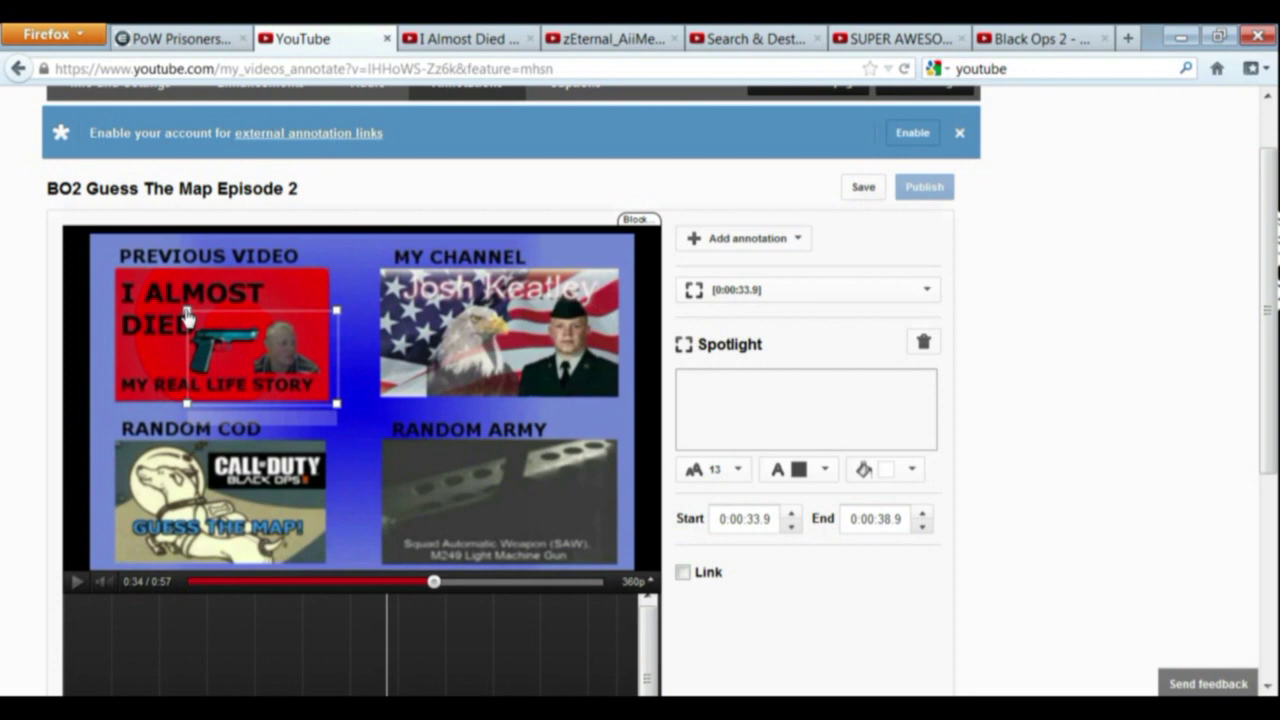
{"action": "left_click_drag", "start_coordinate": [187, 314], "coordinate": [106, 245]}
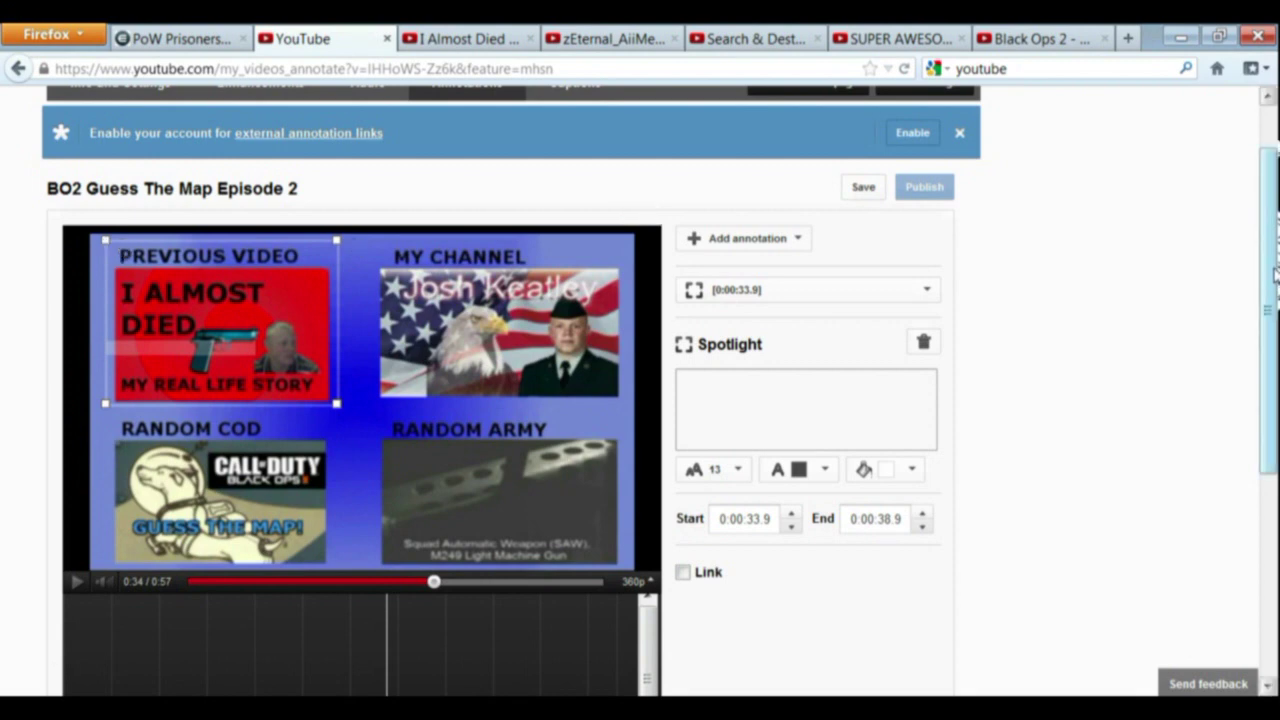
{"action": "left_click_drag", "start_coordinate": [1275, 280], "coordinate": [1275, 318]}
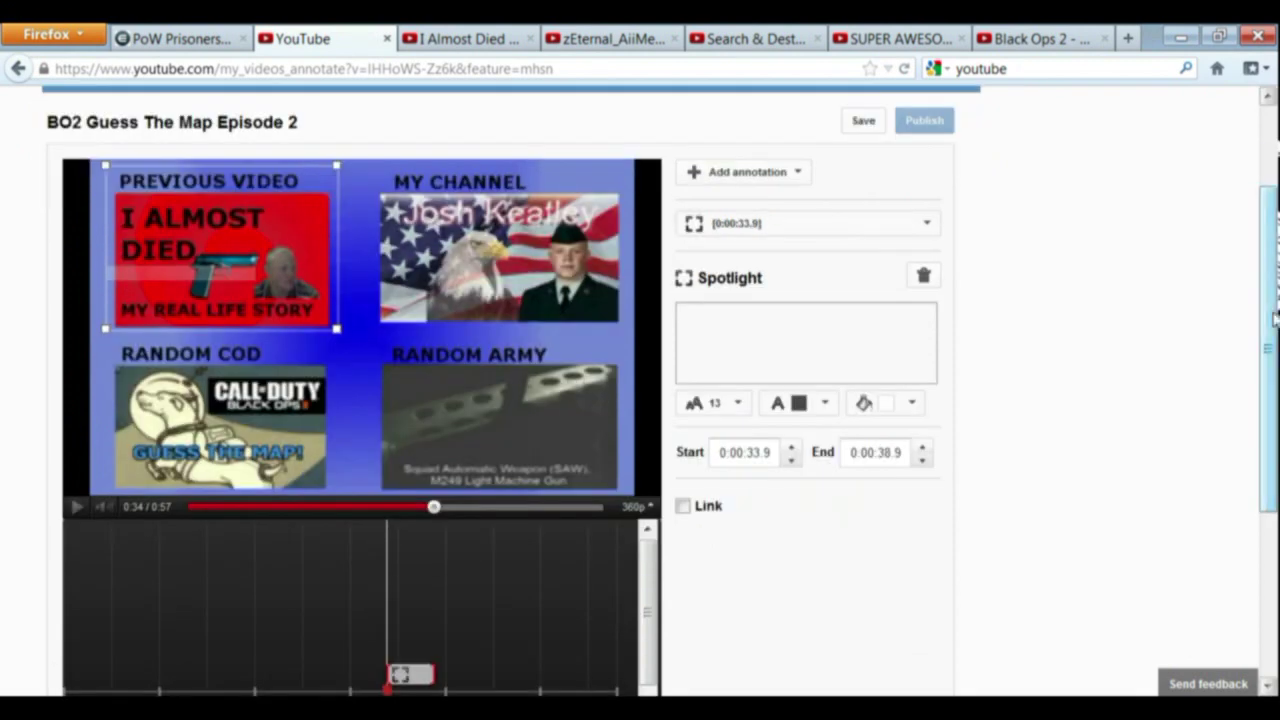
Make the spotlight a video link opening in a new window, then switch to the I Almost Died tab
{"action": "left_click", "coordinate": [683, 507]}
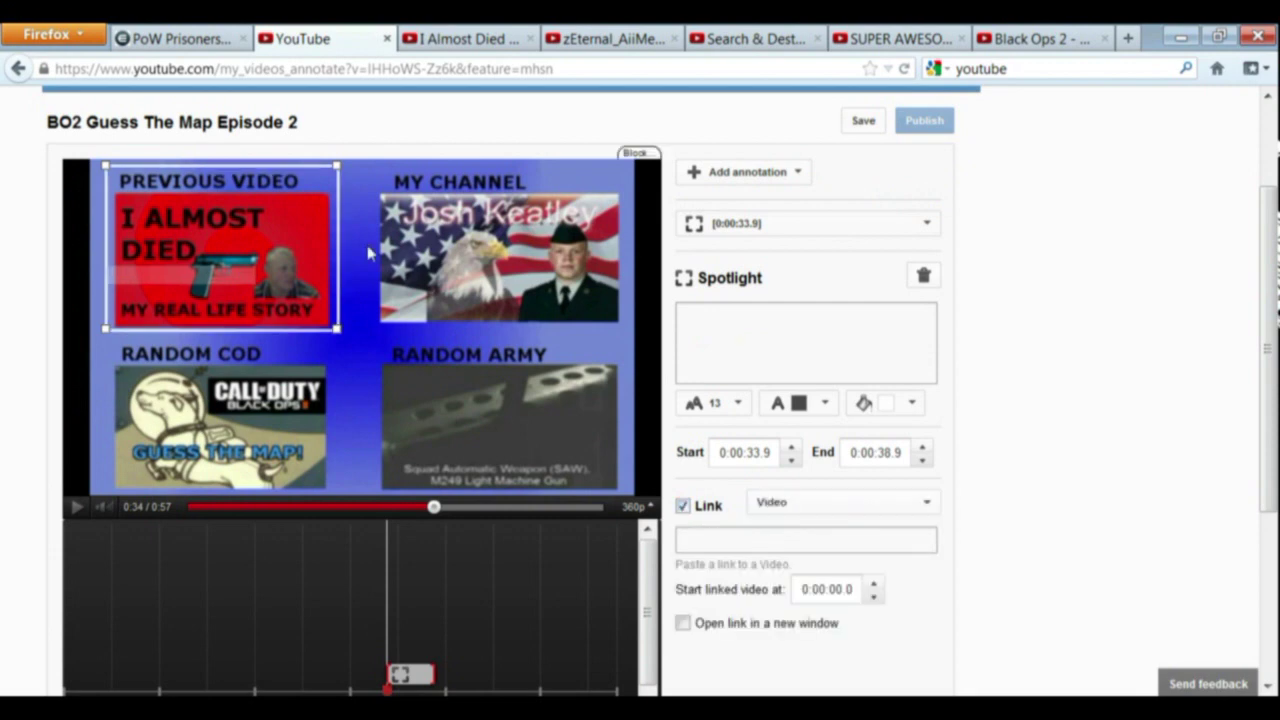
{"action": "left_click_drag", "start_coordinate": [104, 252], "coordinate": [258, 287]}
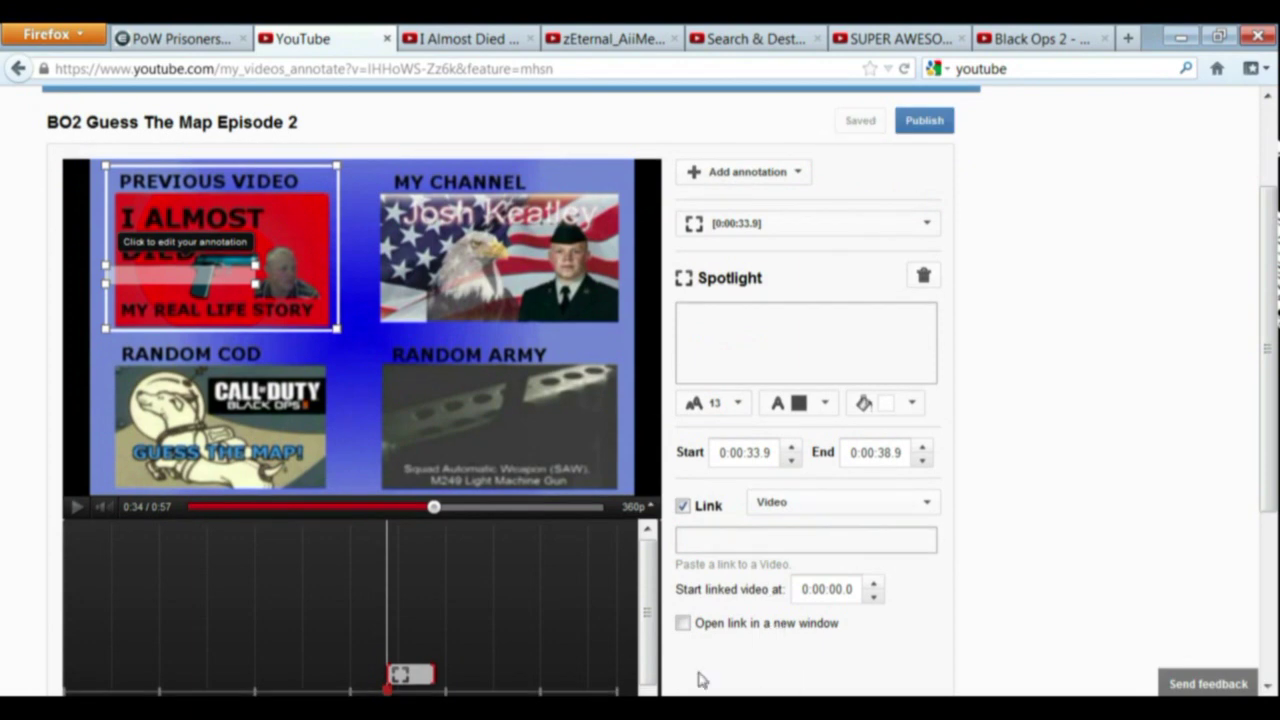
{"action": "left_click", "coordinate": [684, 624]}
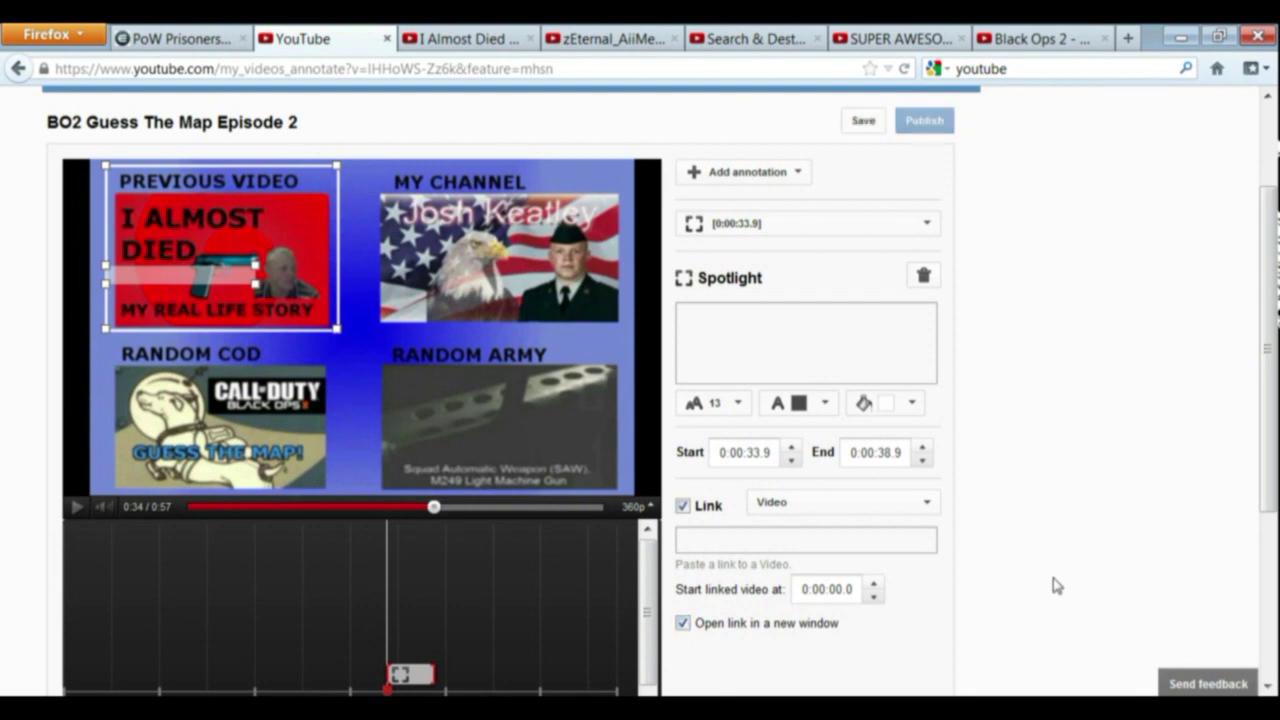
{"action": "scroll", "coordinate": [1150, 369], "scroll_direction": "down", "scroll_amount": 1}
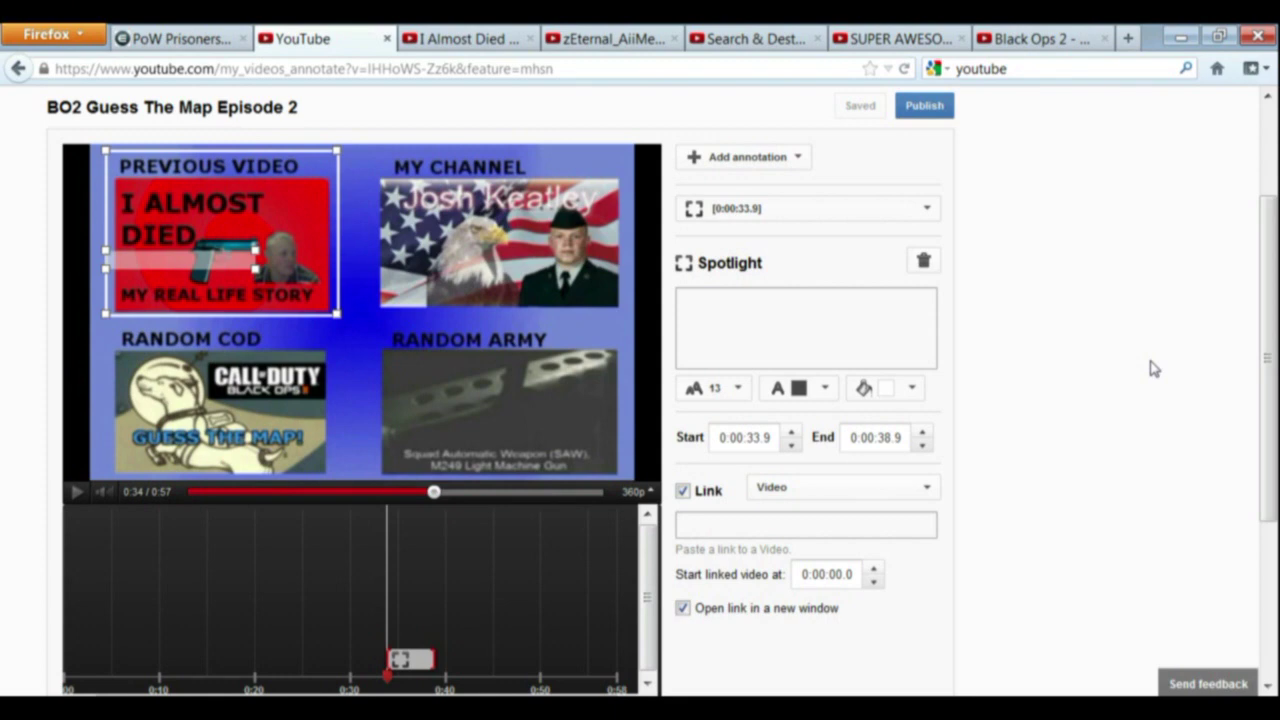
{"action": "left_click", "coordinate": [498, 37]}
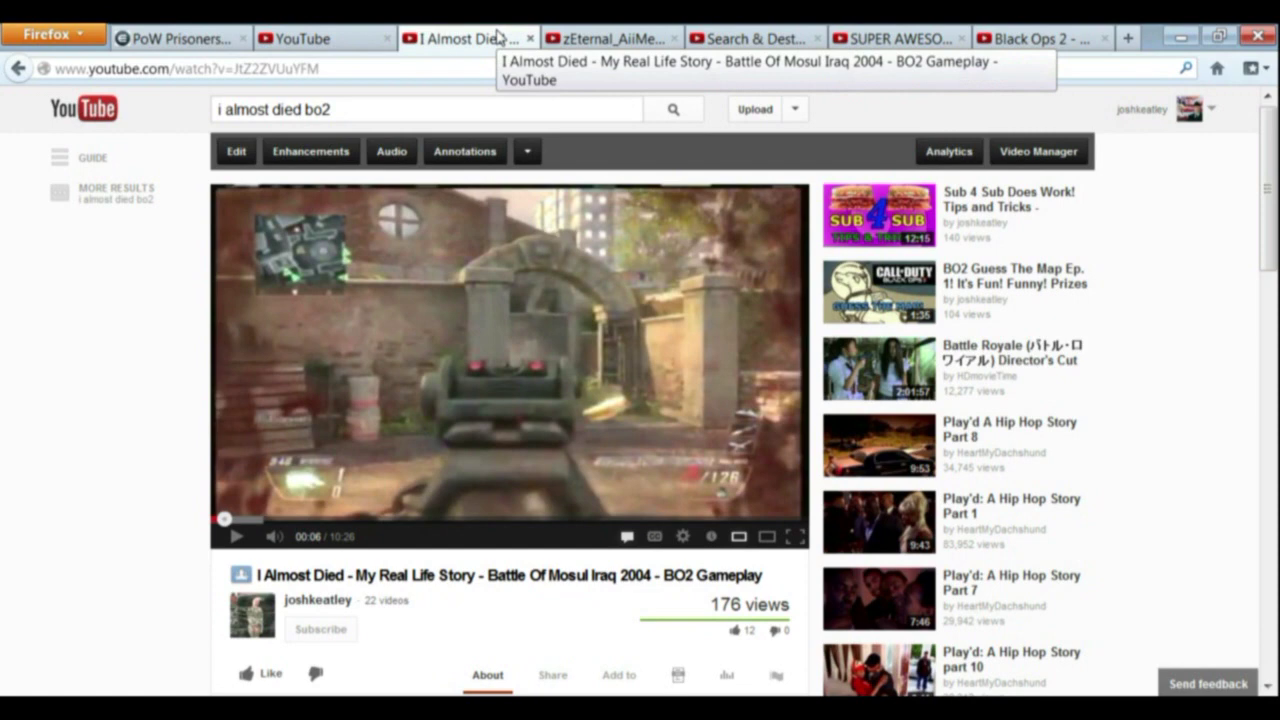
Copy the I Almost Died watch URL and paste it into the spotlight's link field
{"action": "left_click", "coordinate": [343, 67]}
{"action": "key", "text": "ctrl+c"}
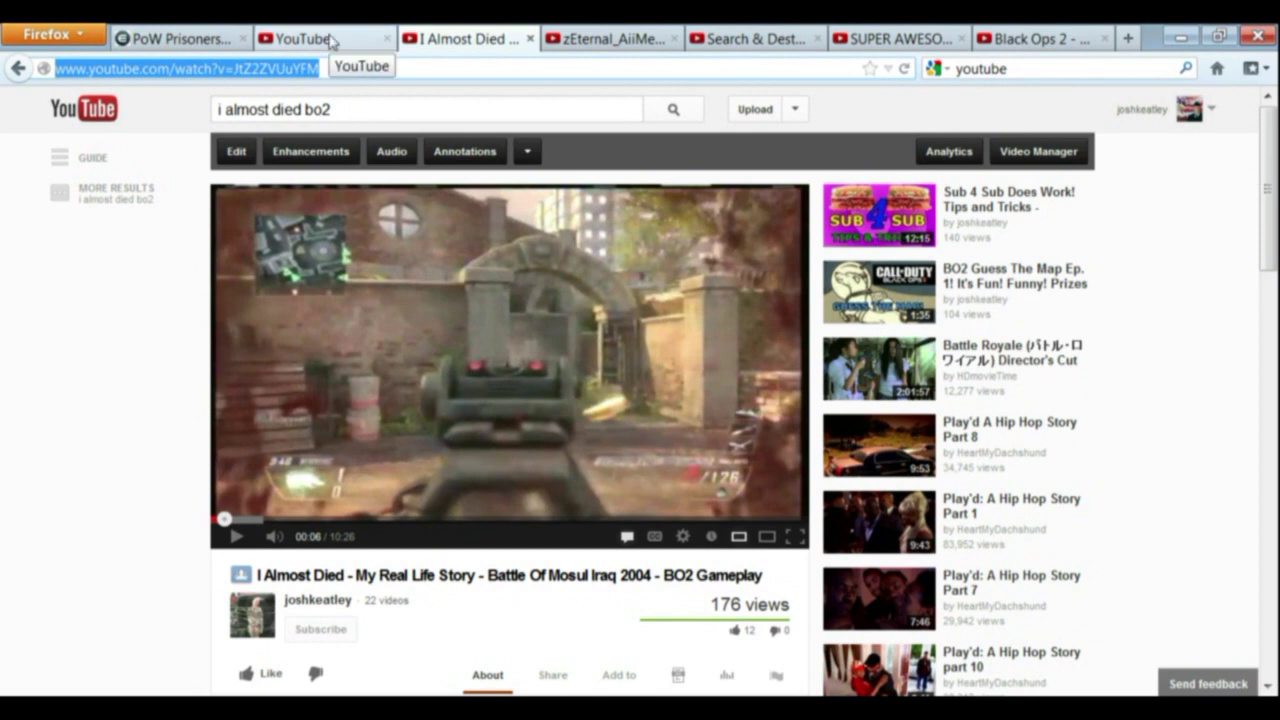
{"action": "left_click", "coordinate": [331, 42]}
{"action": "left_click", "coordinate": [746, 523]}
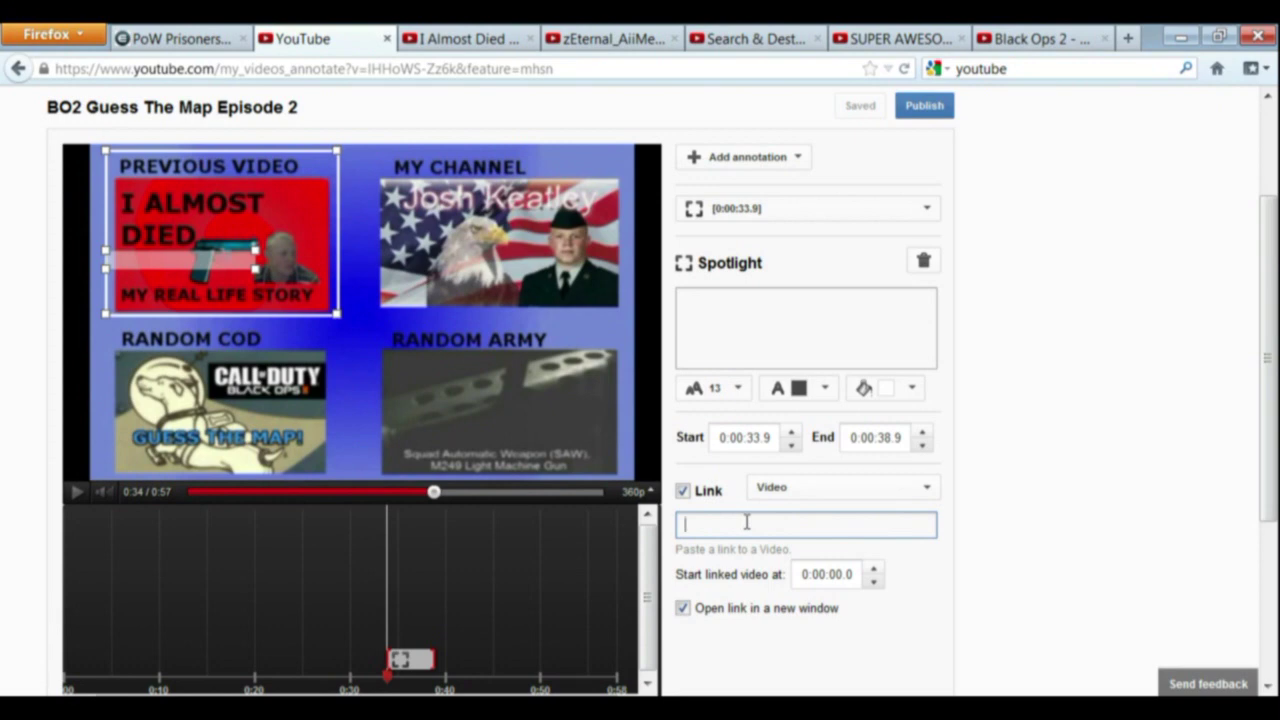
{"action": "key", "text": "ctrl+v"}
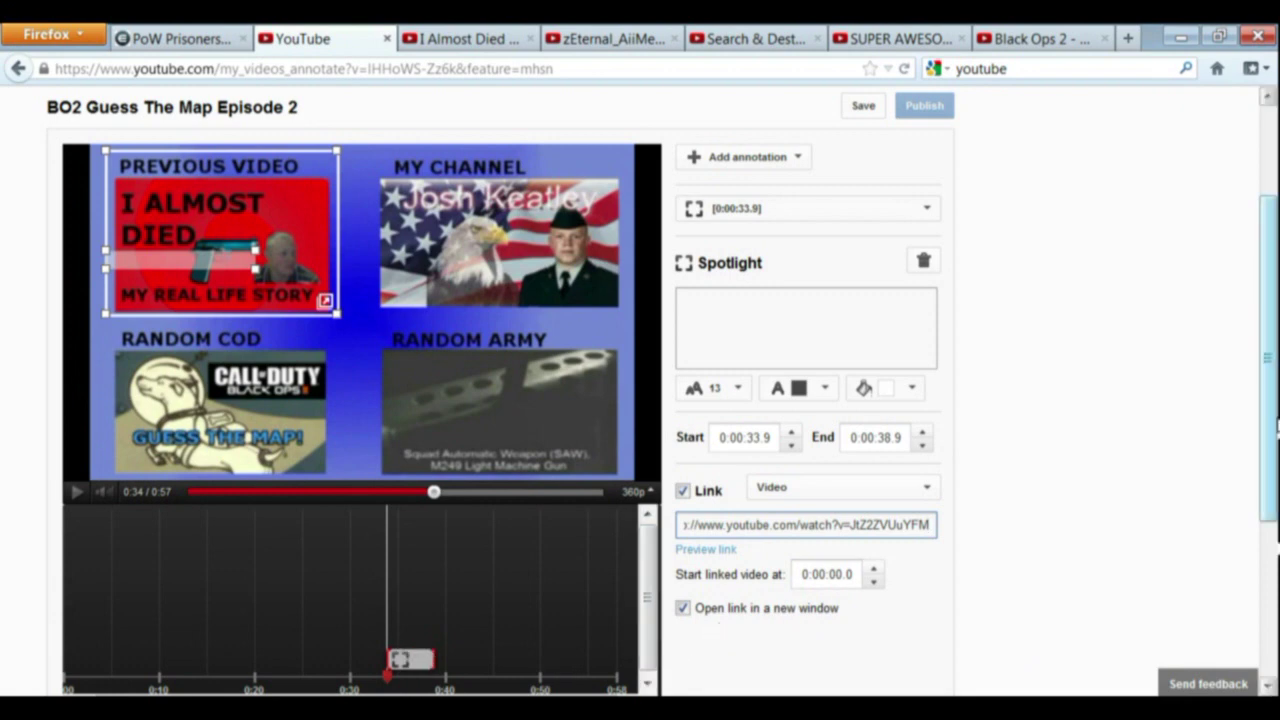
Stretch the spotlight clip on the timeline so it ends at 0:00:58.2
{"action": "scroll", "coordinate": [620, 505], "scroll_direction": "down", "scroll_amount": 2}
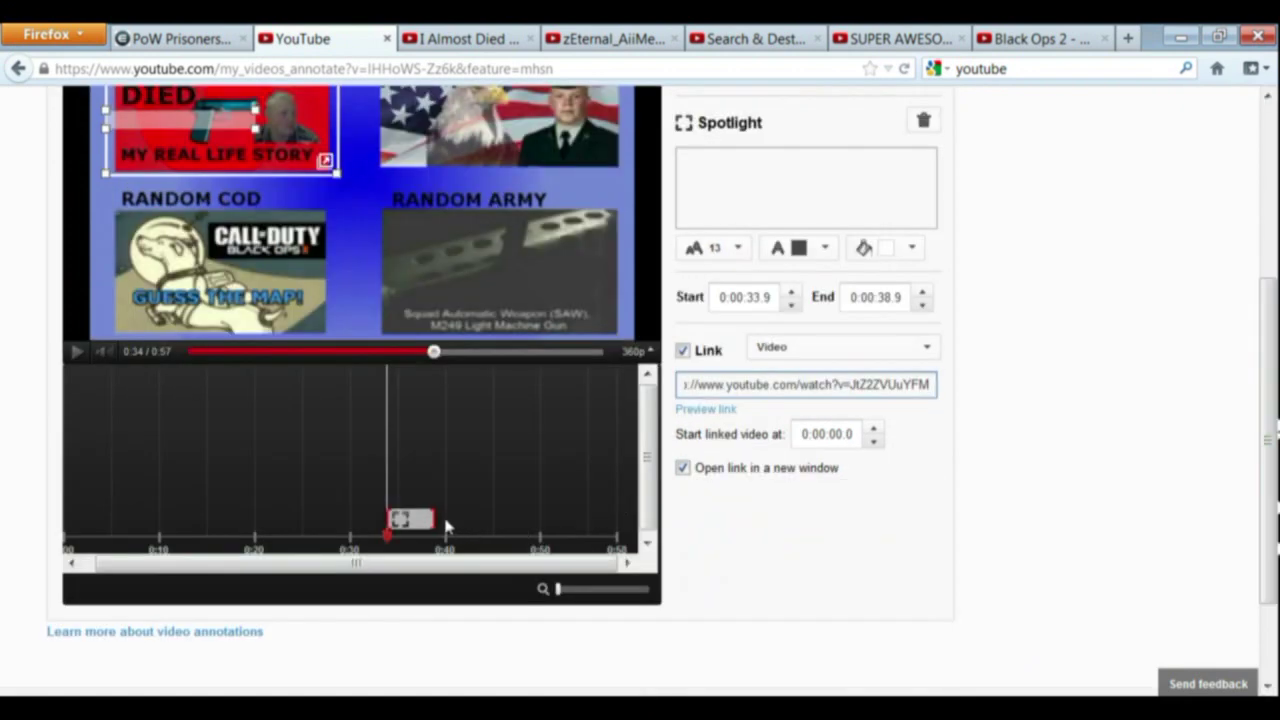
{"action": "left_click_drag", "start_coordinate": [437, 518], "coordinate": [637, 528]}
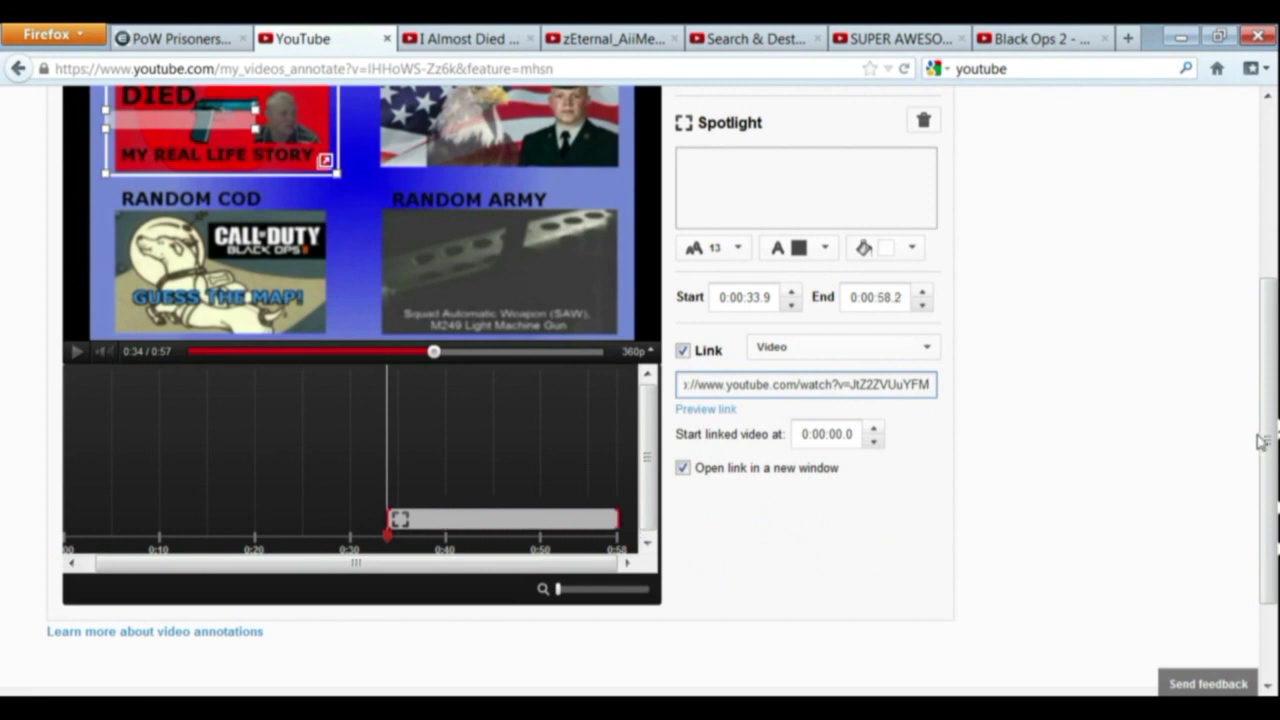
{"action": "scroll", "coordinate": [1268, 437], "scroll_direction": "up", "scroll_amount": 2}
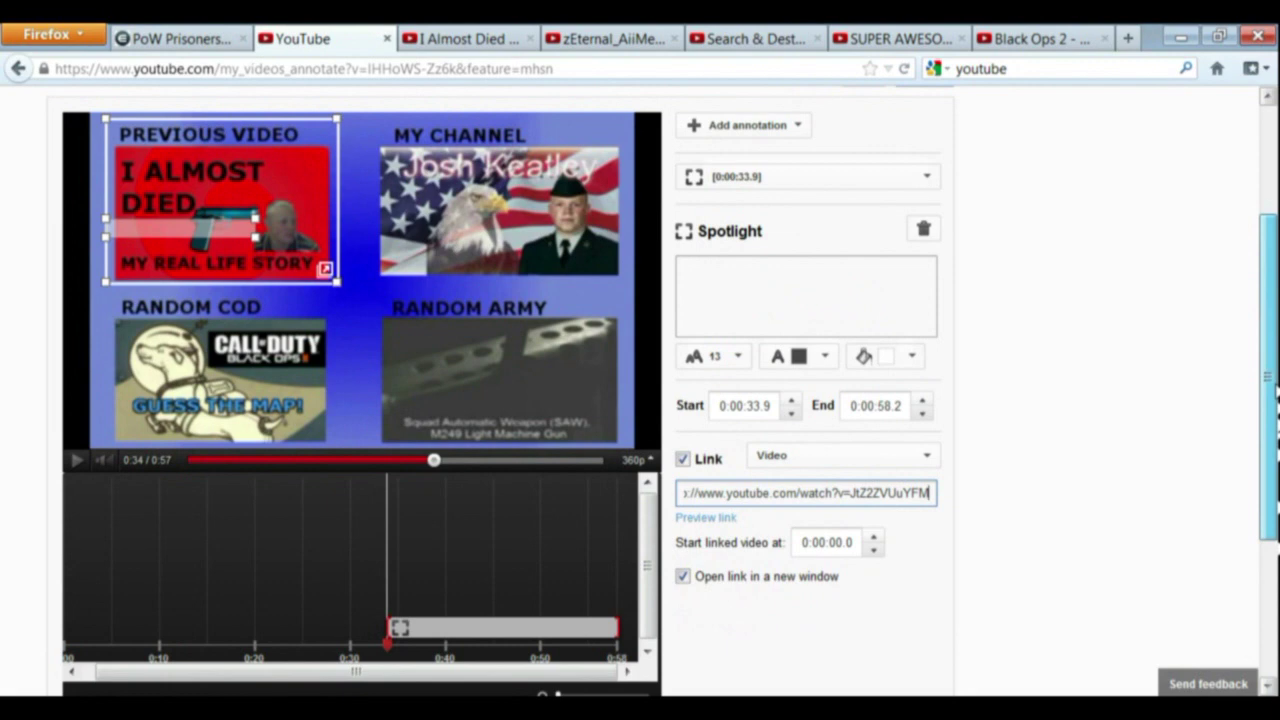
{"action": "scroll", "coordinate": [1268, 437], "scroll_direction": "up", "scroll_amount": 3}
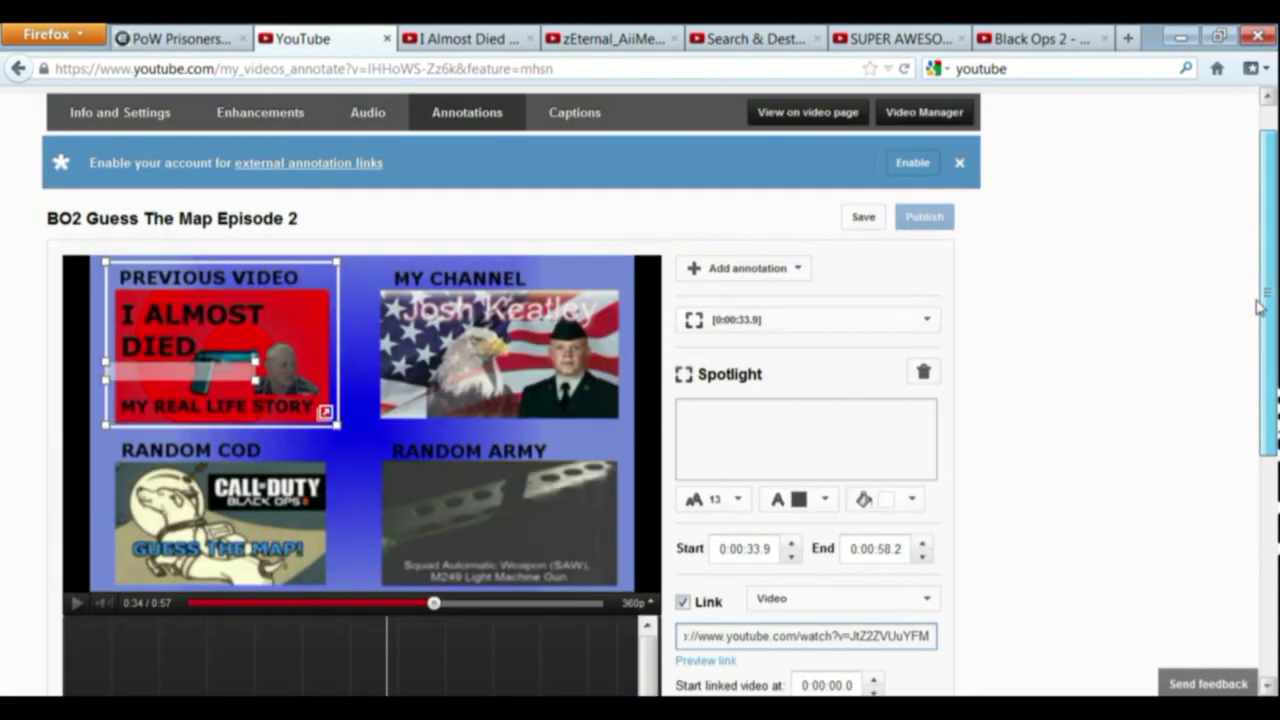
Add a second spotlight annotation and size it to cover the MY CHANNEL tile
{"action": "left_click", "coordinate": [797, 270]}
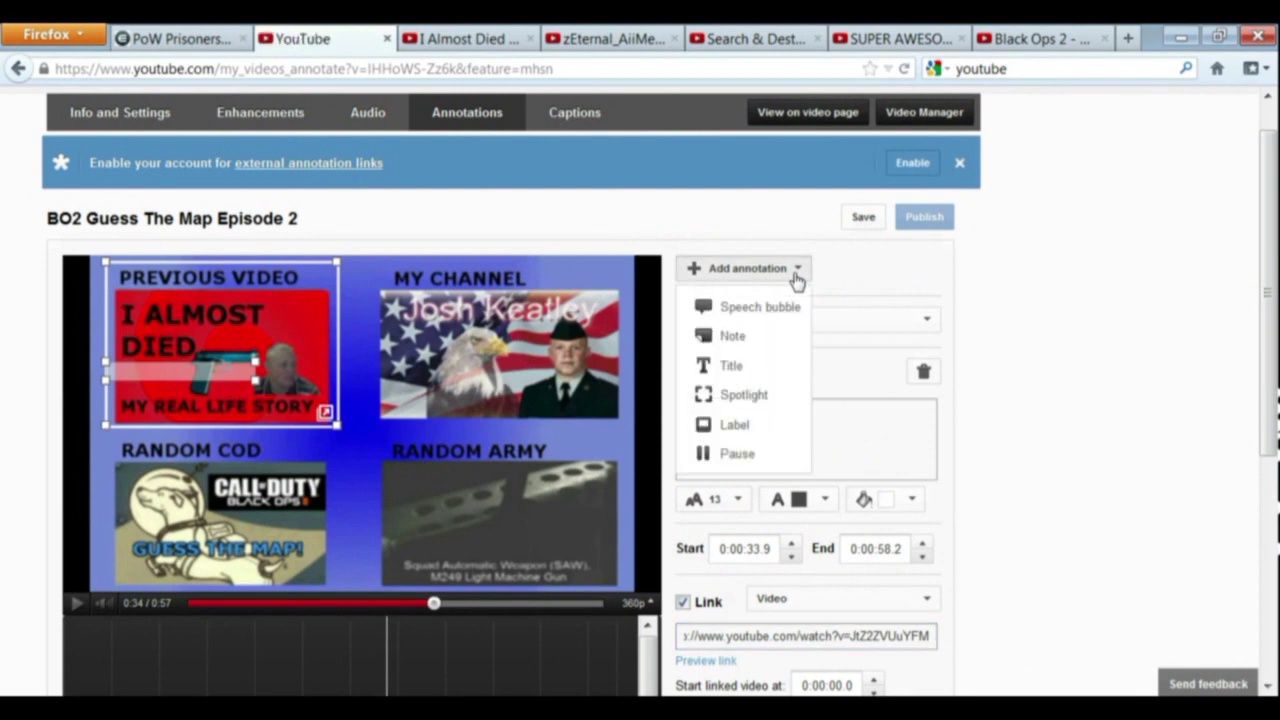
{"action": "left_click", "coordinate": [745, 400]}
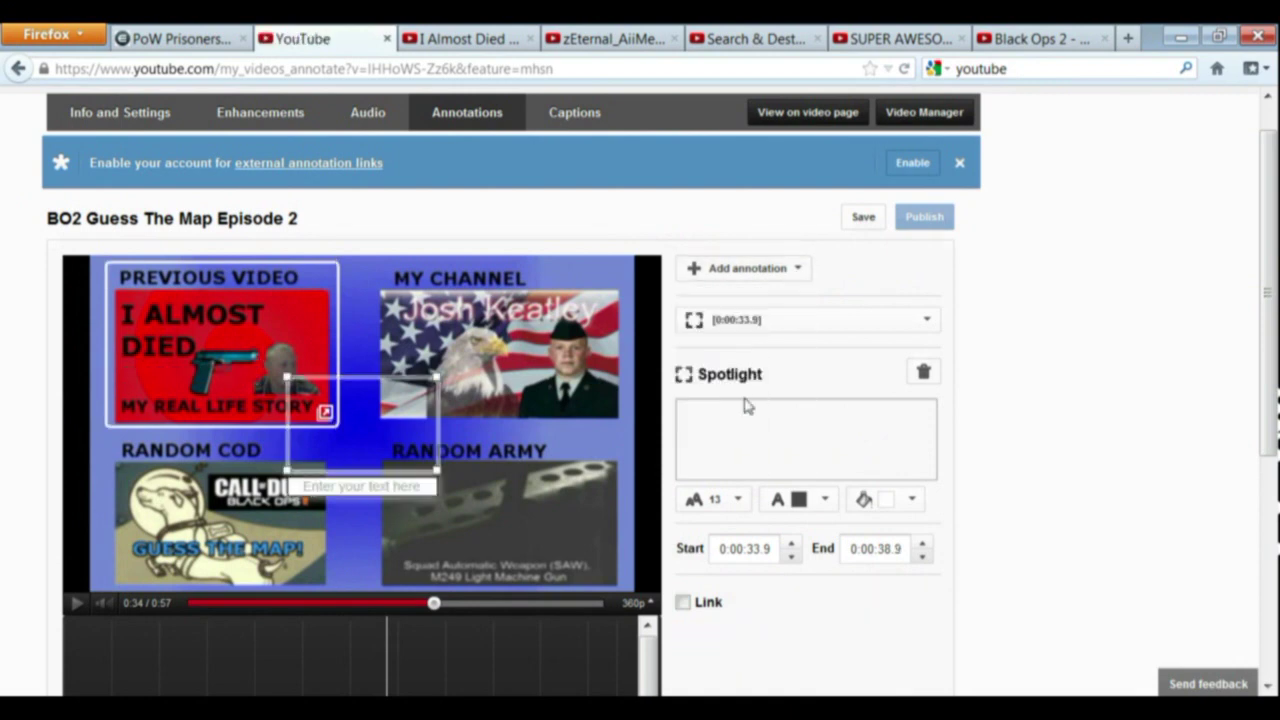
{"action": "left_click_drag", "start_coordinate": [425, 403], "coordinate": [545, 388]}
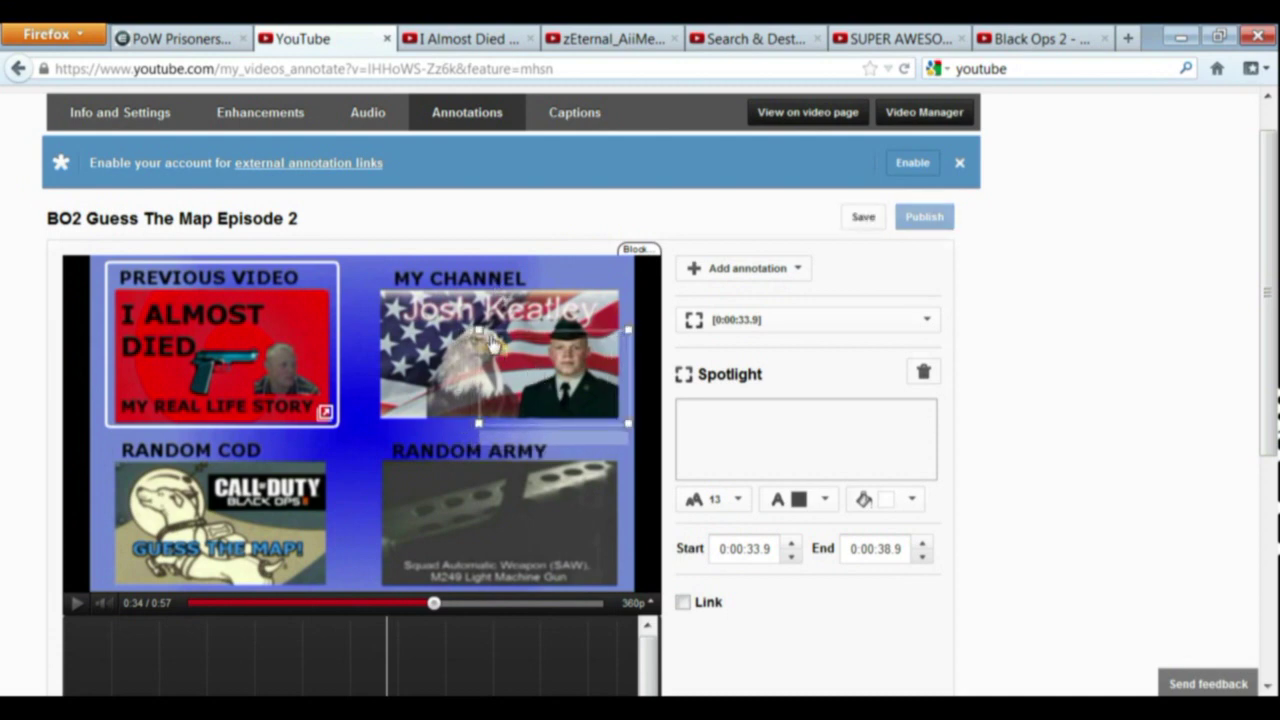
{"action": "left_click_drag", "start_coordinate": [467, 325], "coordinate": [365, 260]}
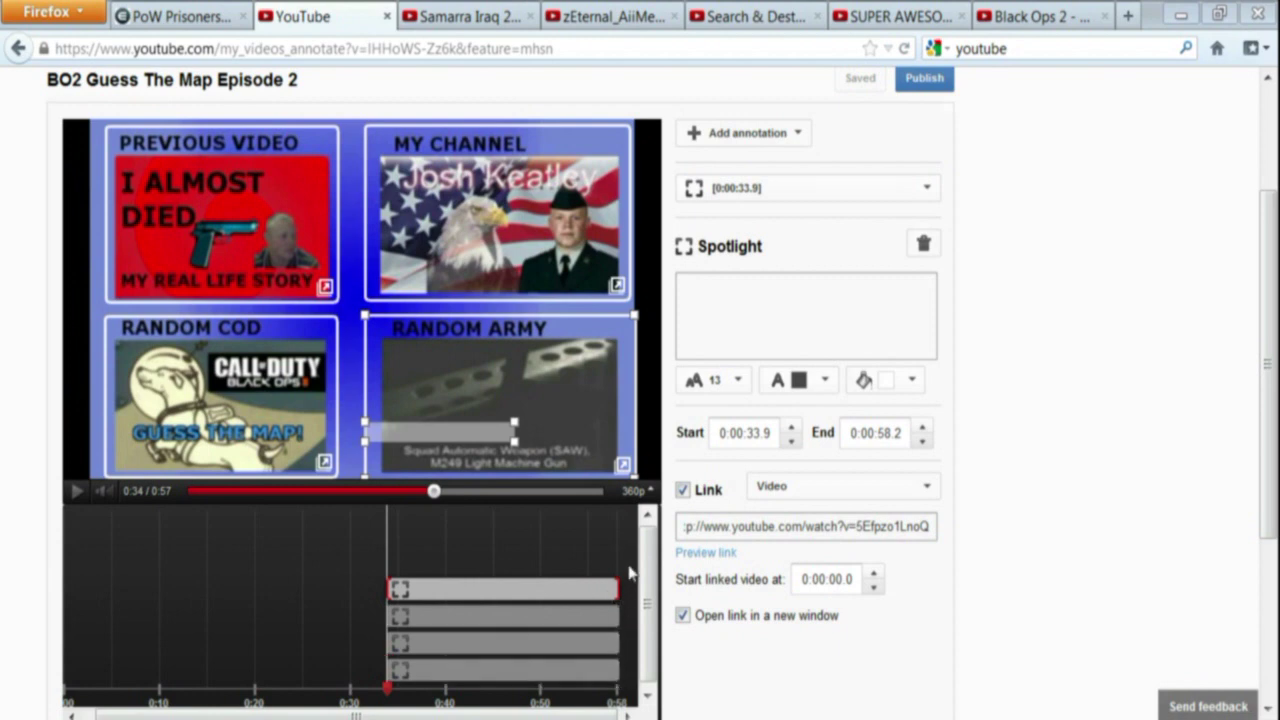
{"action": "left_click", "coordinate": [595, 622]}
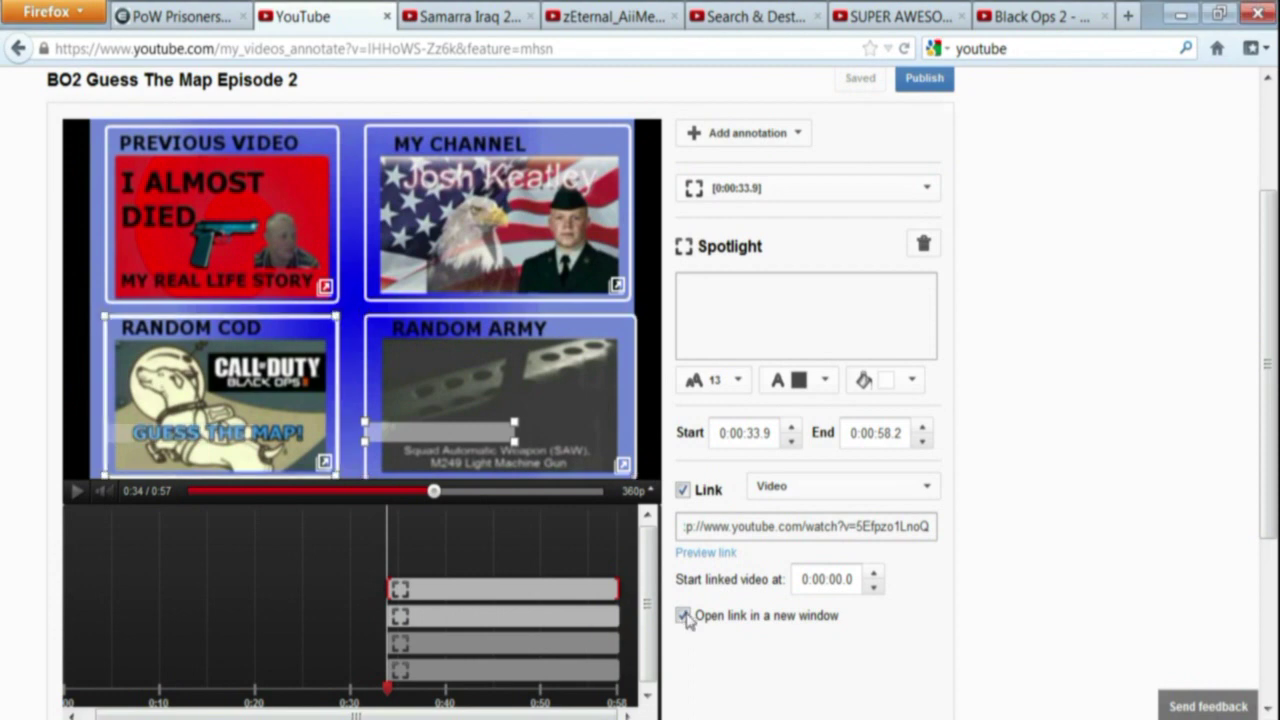
{"action": "left_click", "coordinate": [592, 646]}
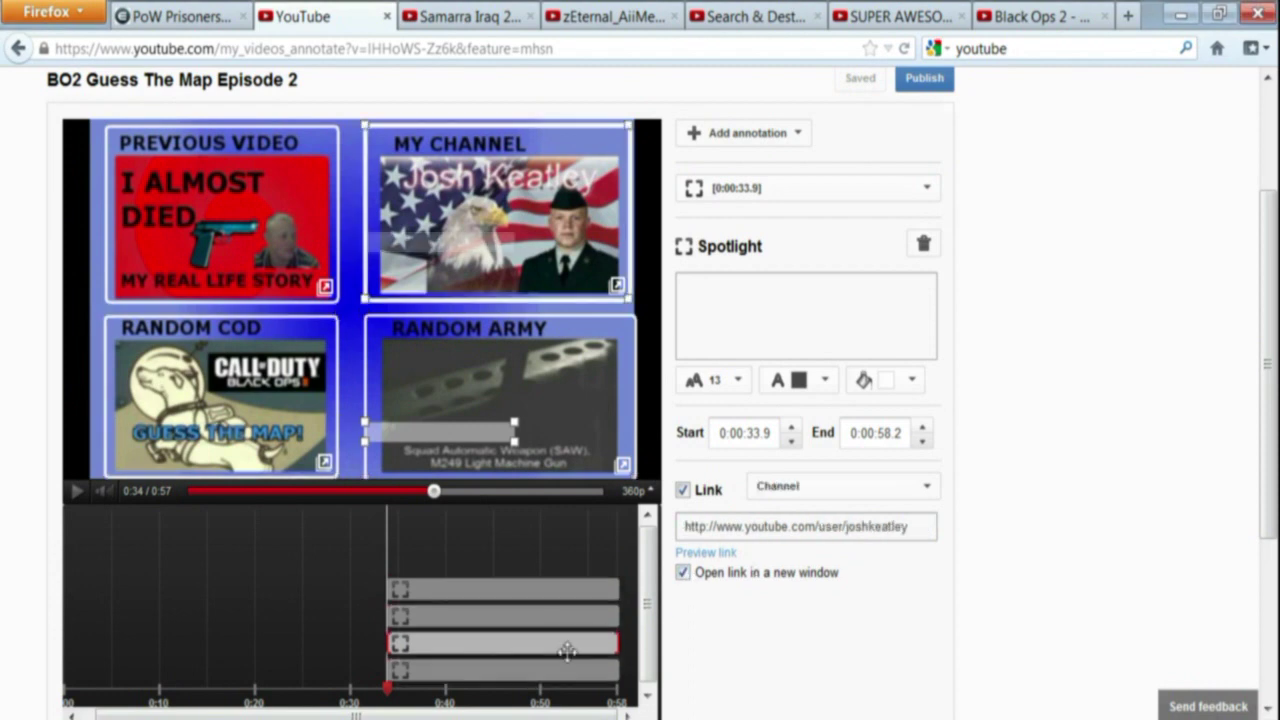
{"action": "left_click", "coordinate": [928, 192]}
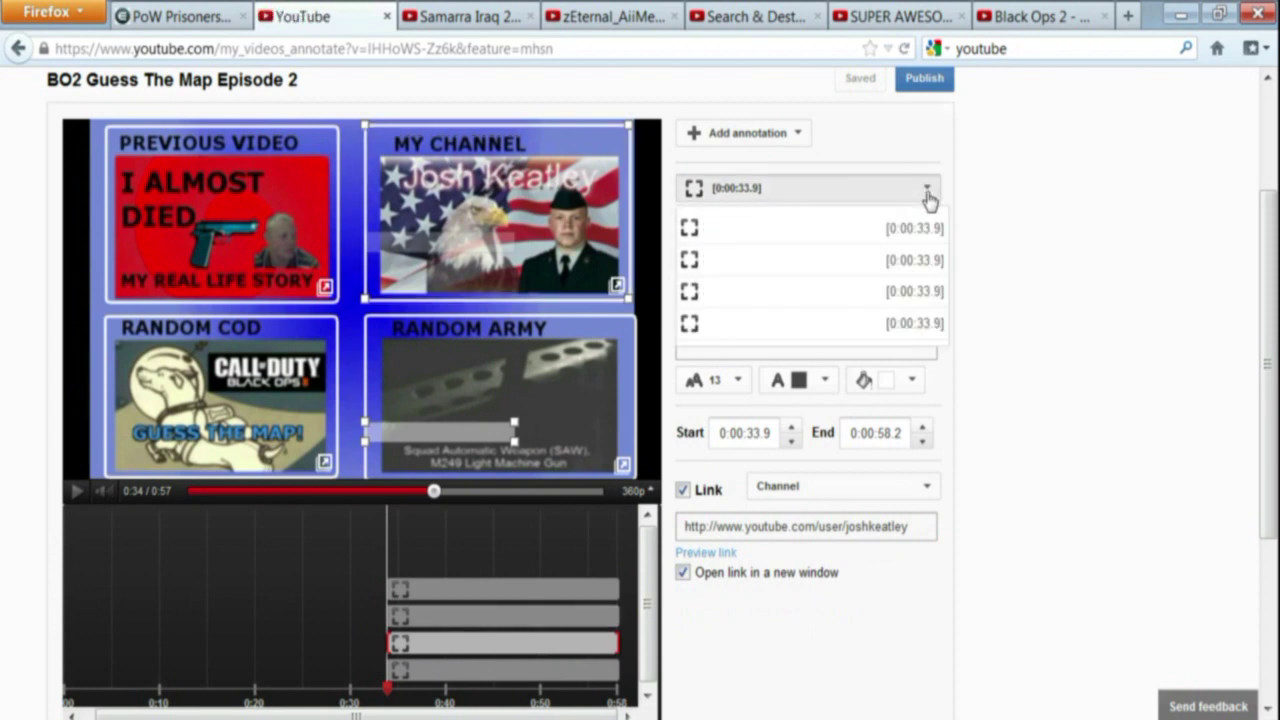